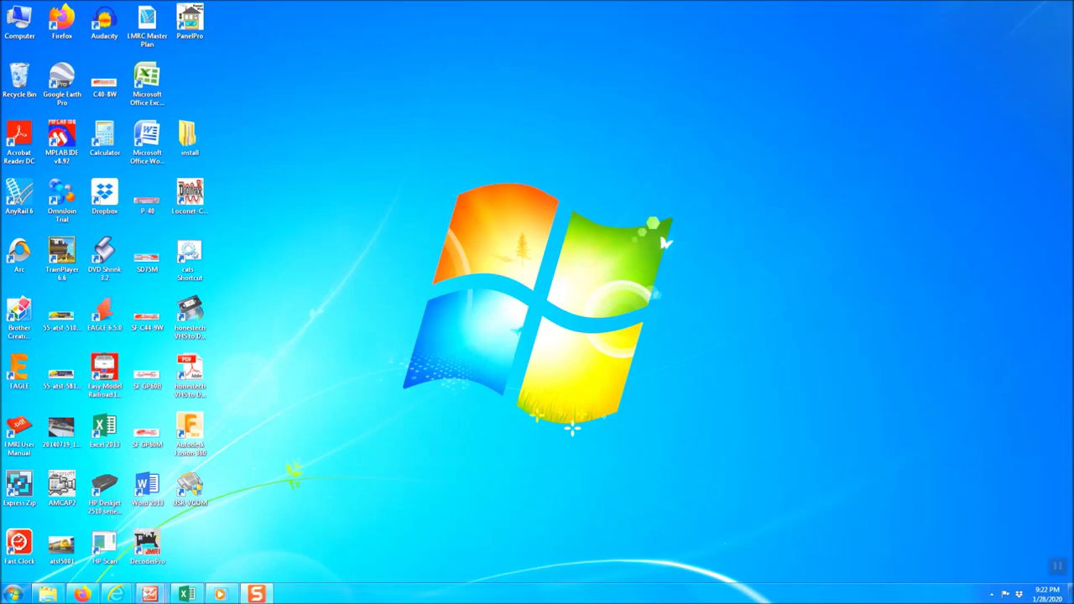
Step: Bring up the maximized LocoBuffer Parts picture and close the smaller duplicate window of the same picture
mouse_move(151, 594)
left_click(89, 547)
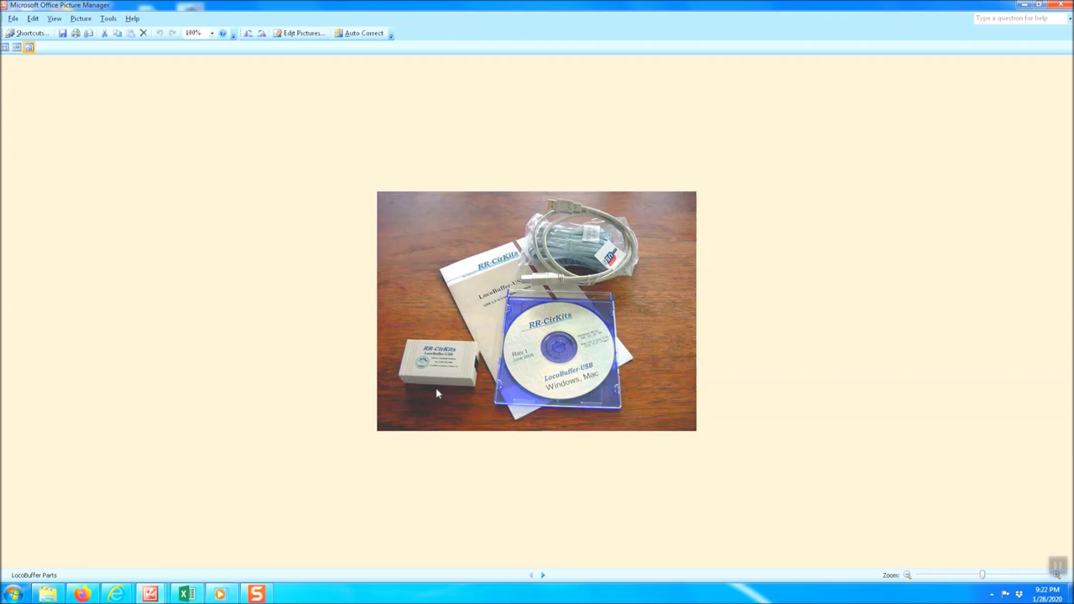
mouse_move(436, 388)
left_click(148, 595)
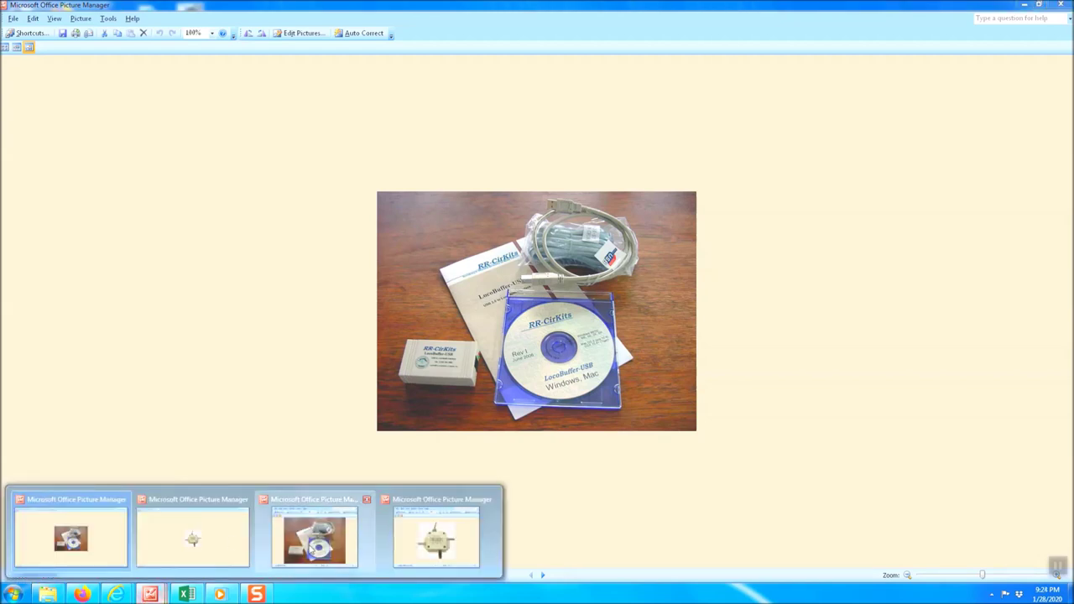
left_click(293, 547)
left_click(591, 211)
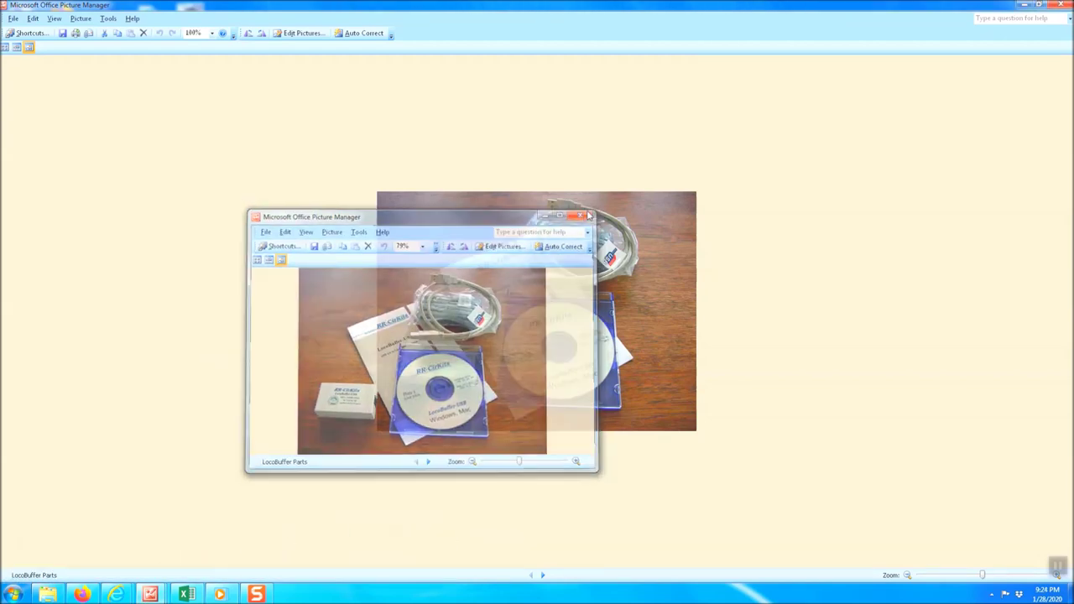
Step: View the rr-cirkits-ssb-gateway2 picture of the SSB-Gateway, then minimize its window
mouse_move(142, 594)
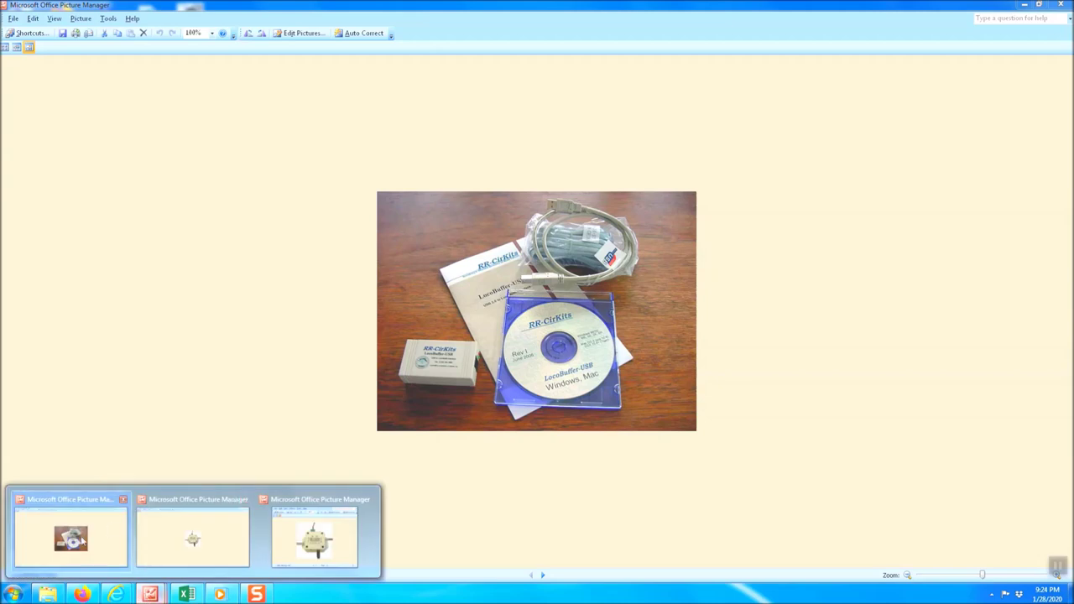
left_click(299, 531)
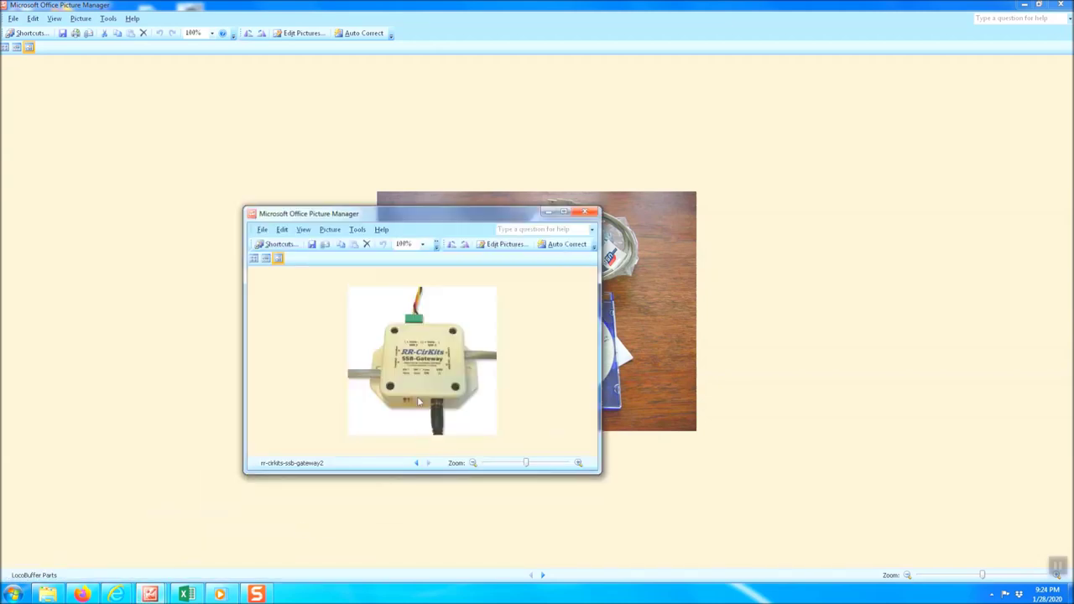
mouse_move(403, 361)
mouse_move(452, 380)
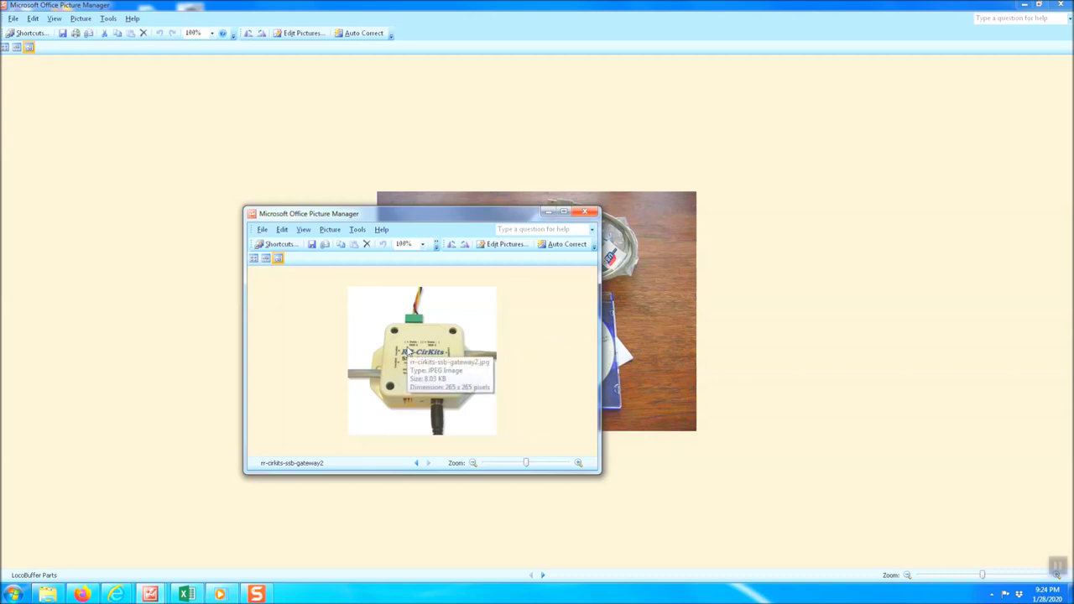
mouse_move(628, 307)
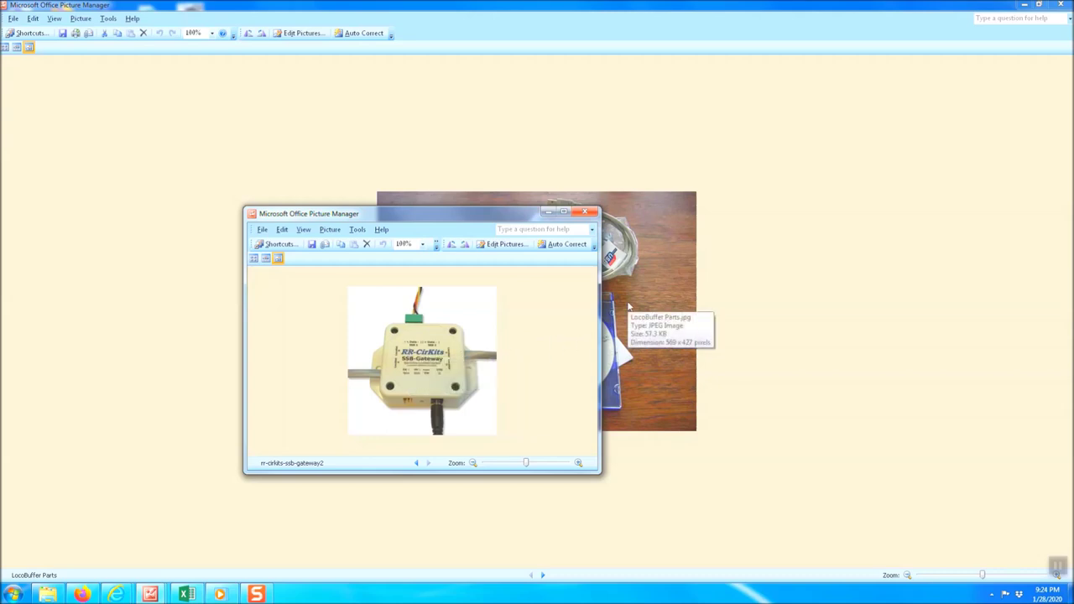
left_click(545, 213)
Step: Switch to the media player window showing the paused video 20200101_114231
mouse_move(617, 311)
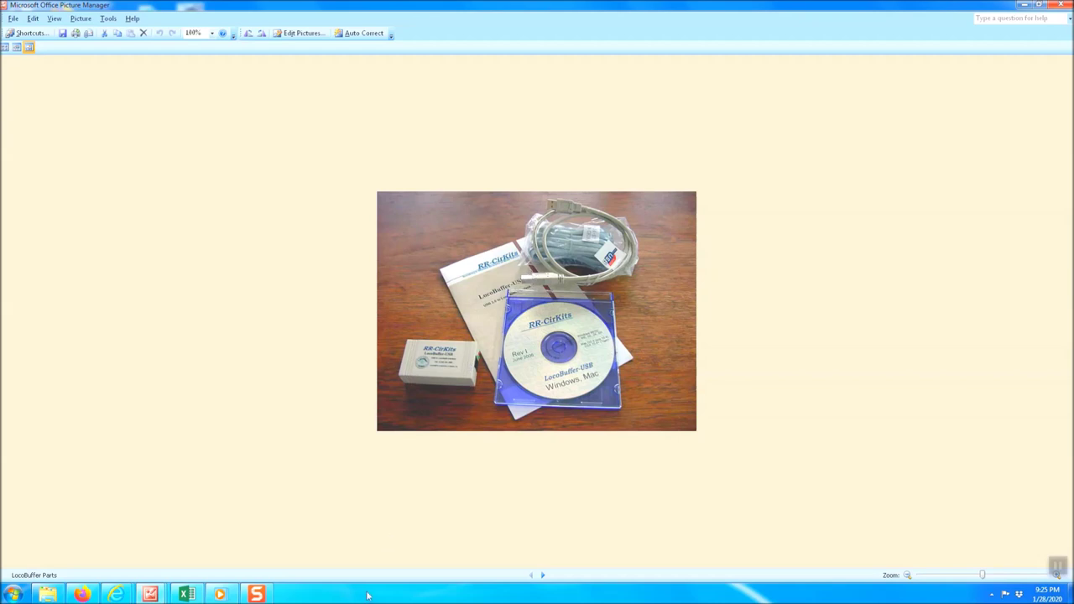
mouse_move(223, 598)
mouse_move(471, 380)
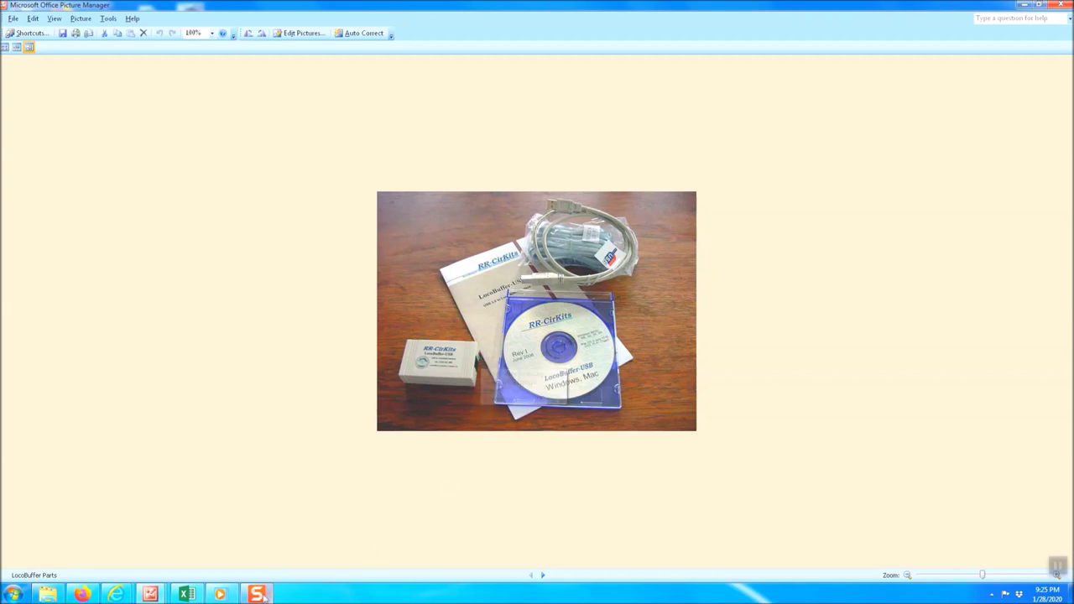
left_click(215, 596)
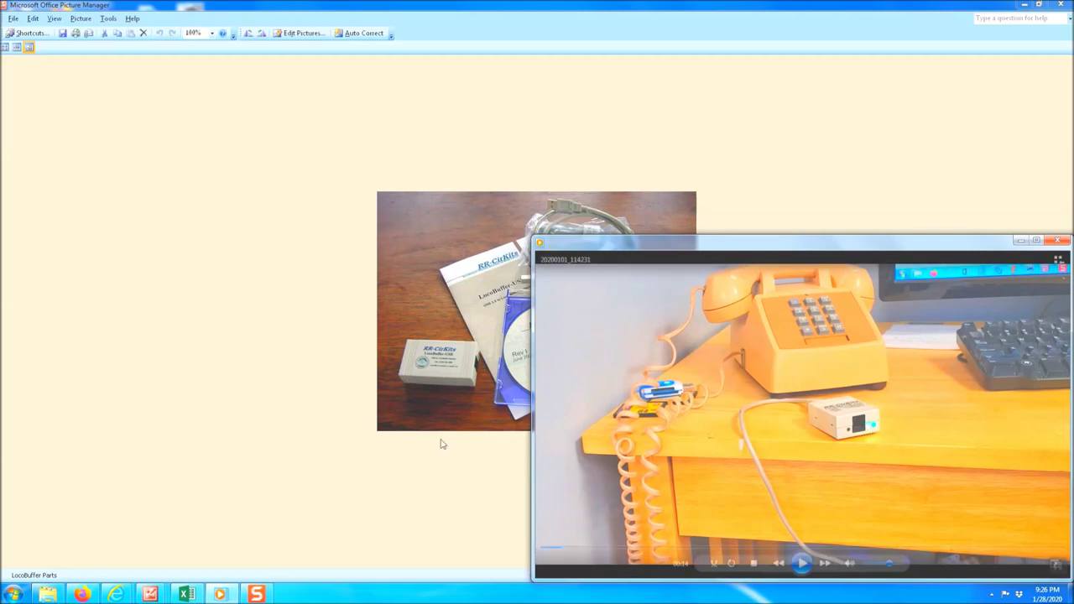
Step: Search the computer's programs and settings for "dev" and open Device Manager
left_click(15, 595)
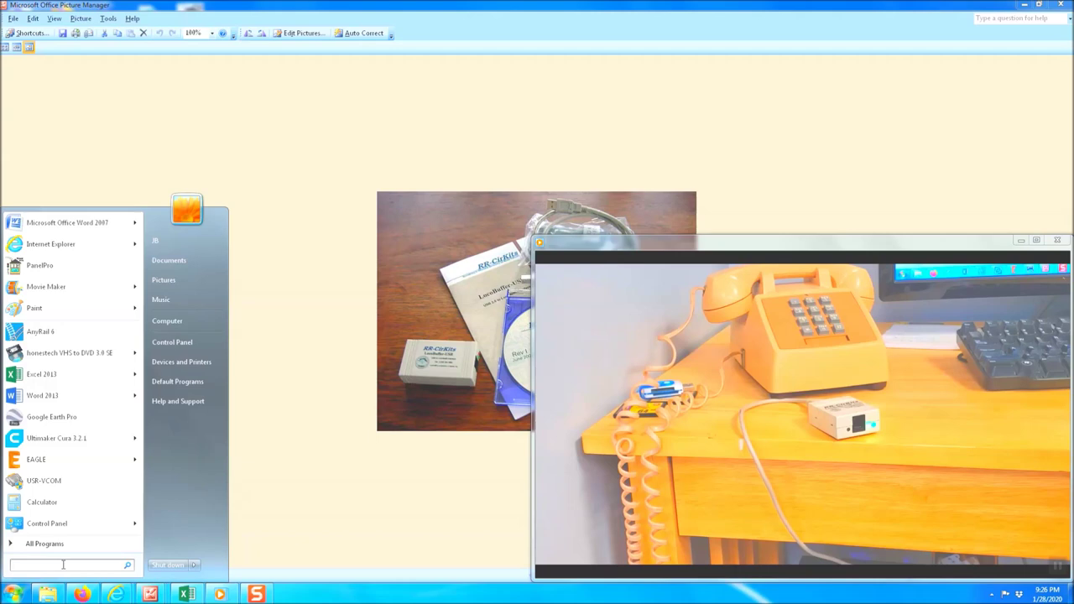
type("de")
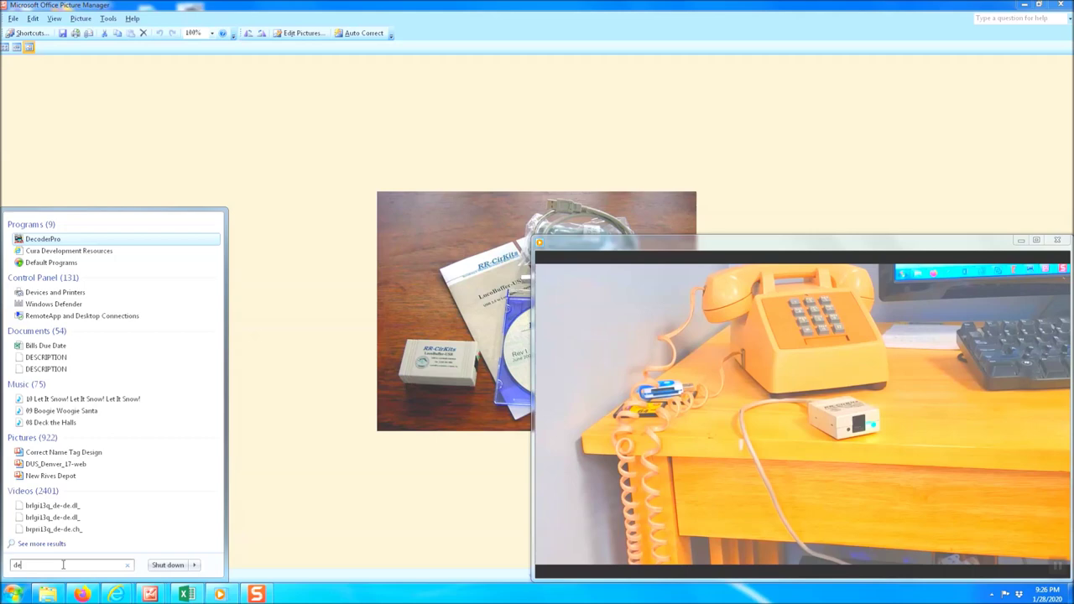
type("sc")
key("BackSpace")
key("BackSpace")
key("BackSpace")
key("BackSpace")
type("d")
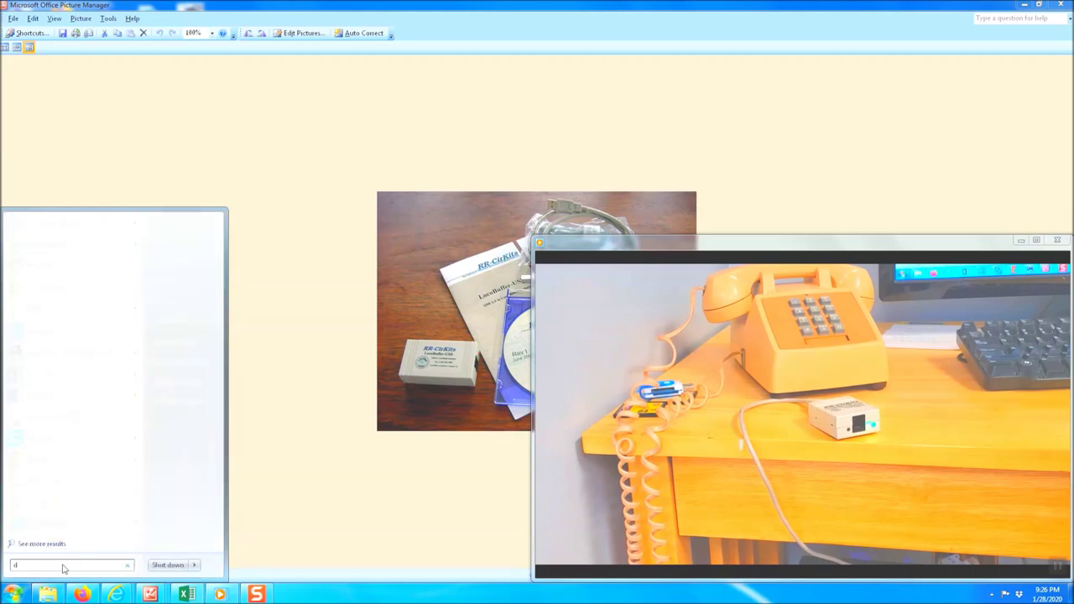
type("ev")
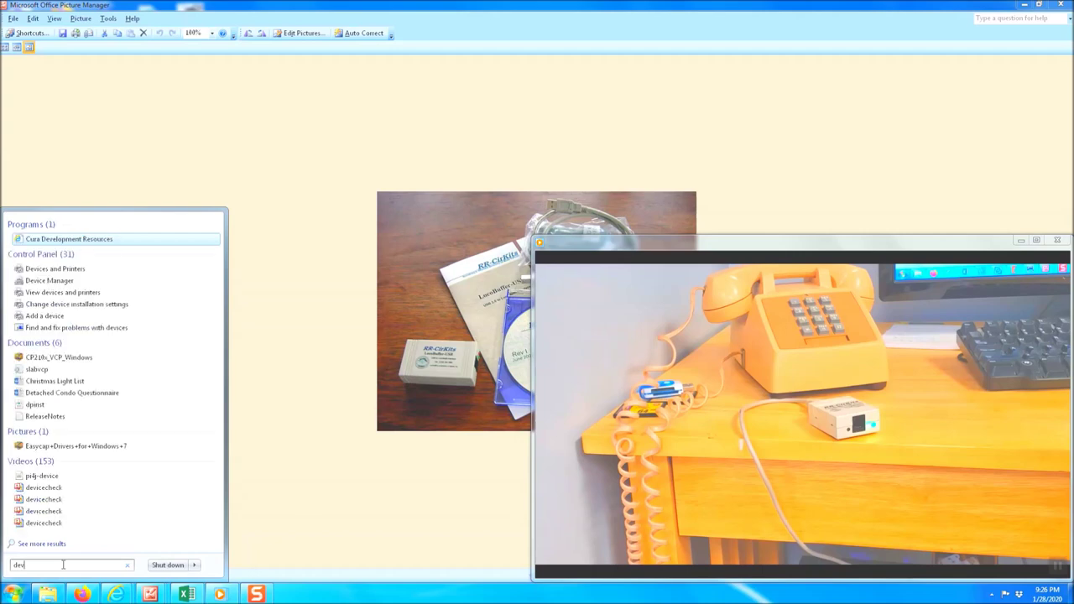
left_click(50, 282)
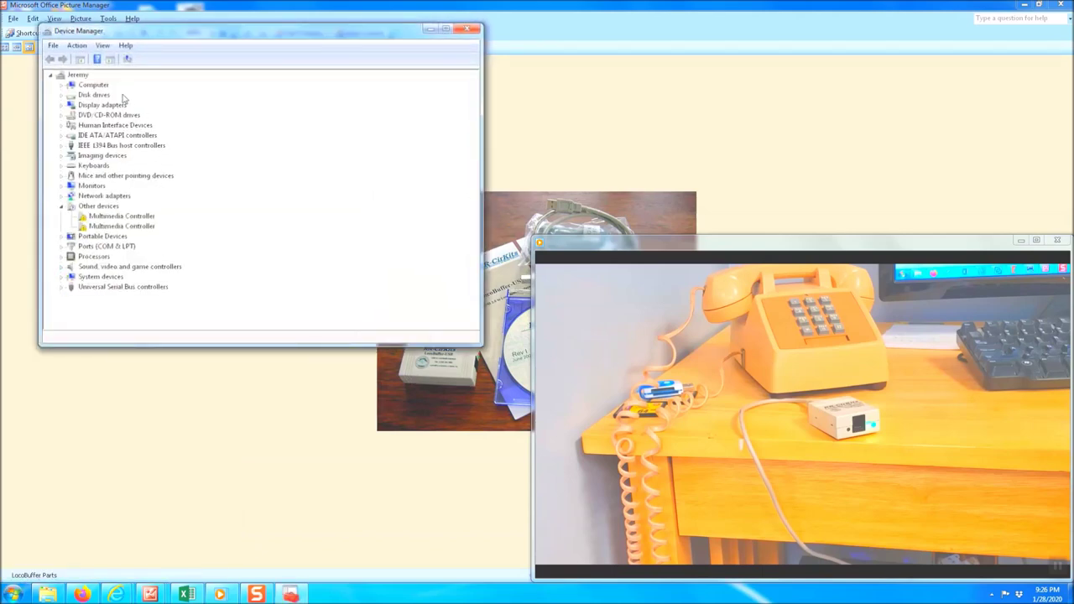
Step: Expand the Ports (COM & LPT) category and open the port settings of the LocoBuffer-USB device
double_click(102, 248)
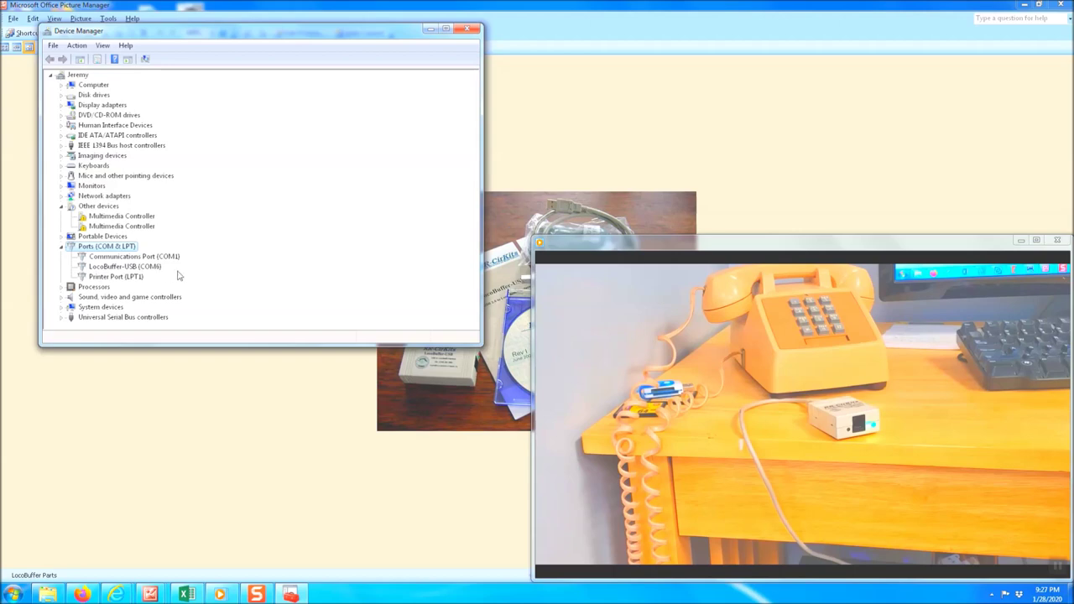
double_click(128, 268)
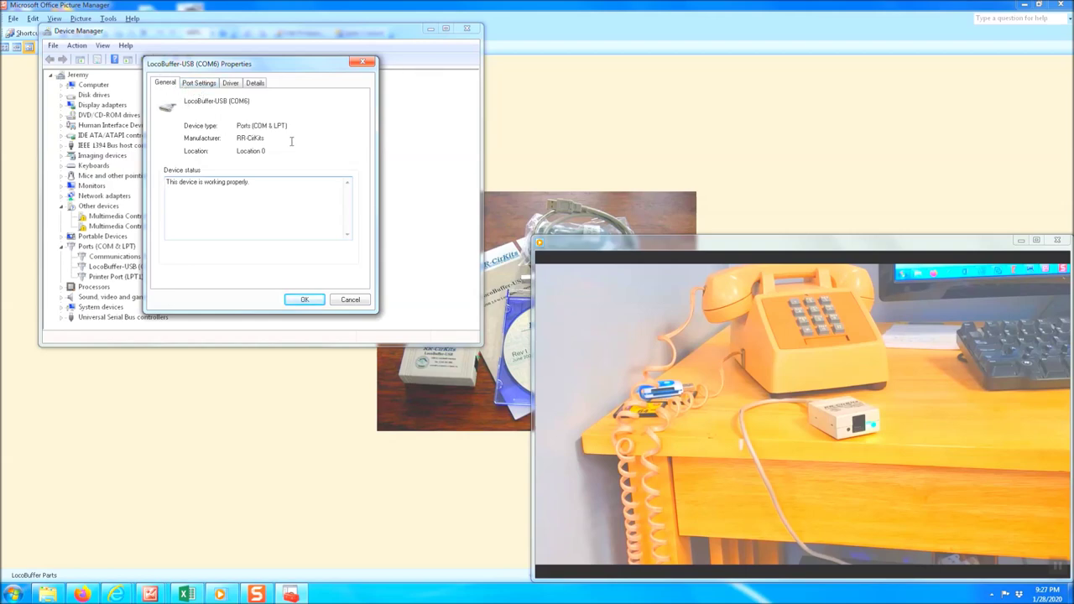
left_click(198, 83)
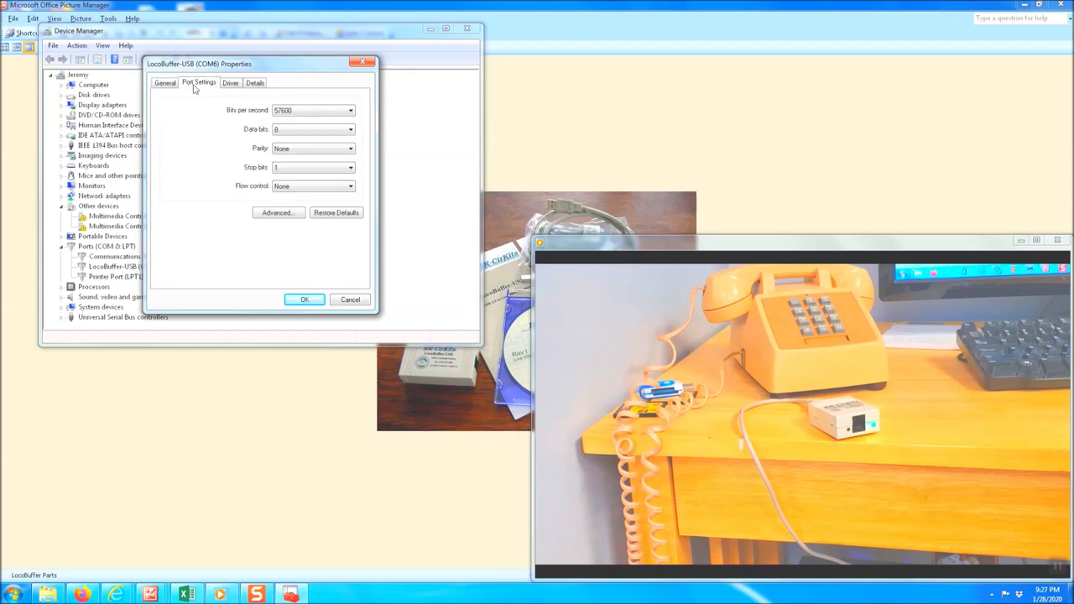
Step: Check the available bits-per-second rates without choosing one, cancel the LocoBuffer-USB properties and close Device Manager
left_click(283, 113)
left_click(351, 114)
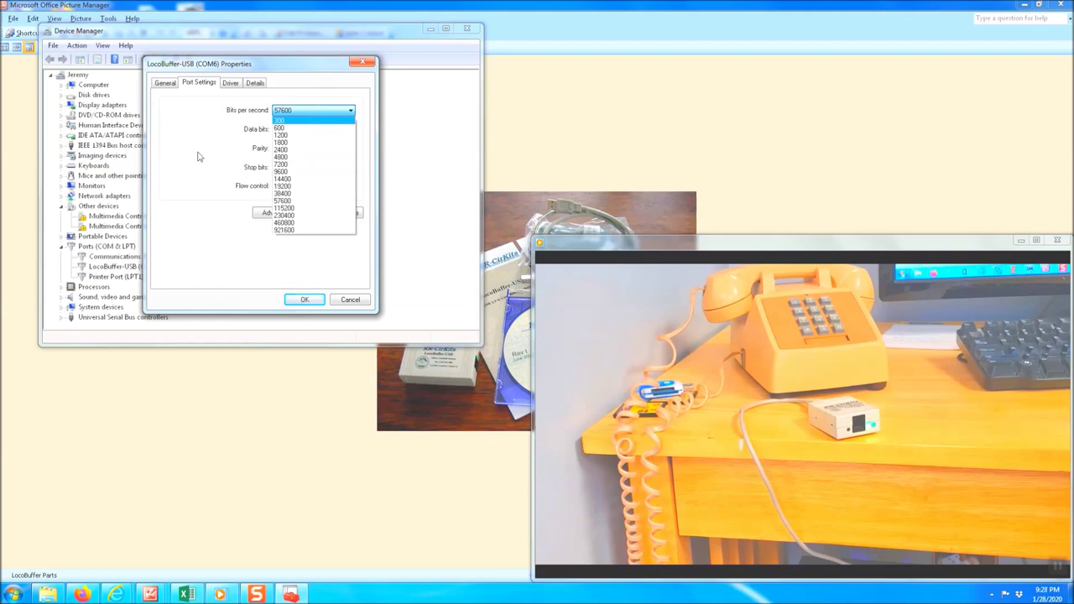
left_click(228, 244)
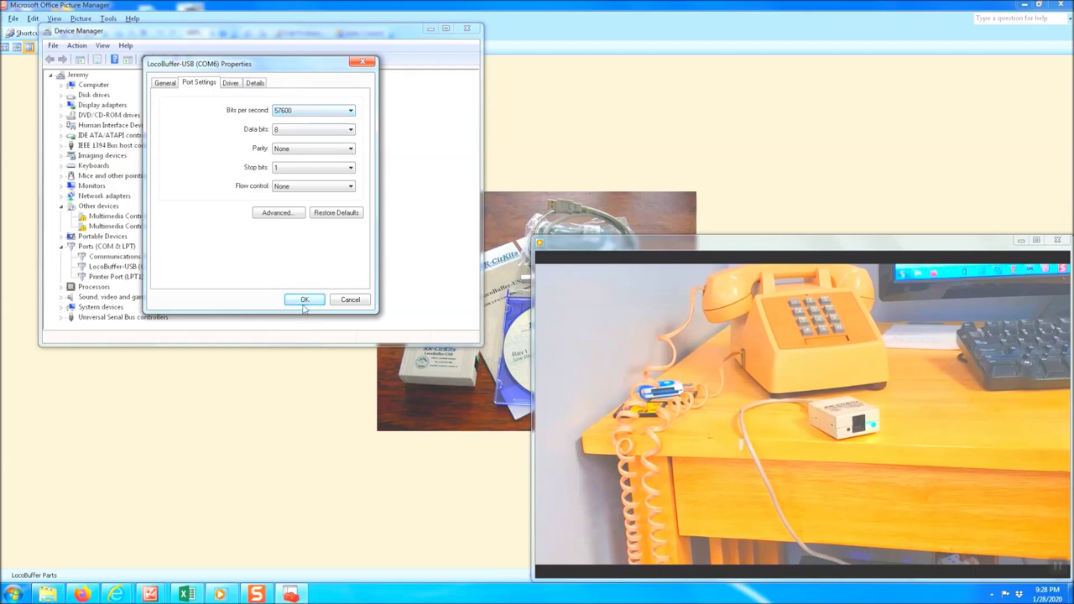
left_click(349, 300)
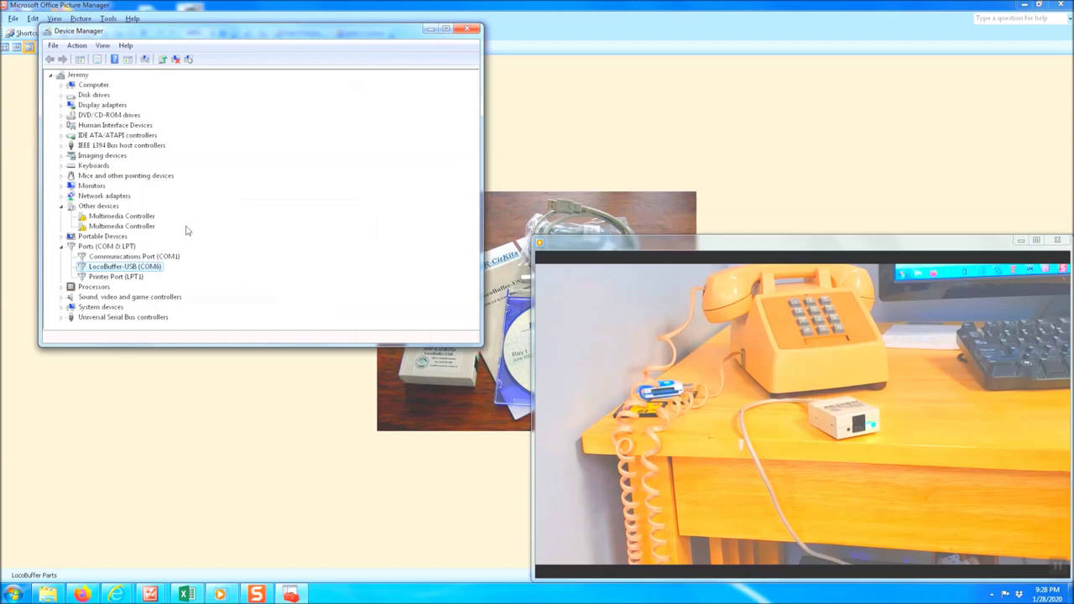
left_click(468, 29)
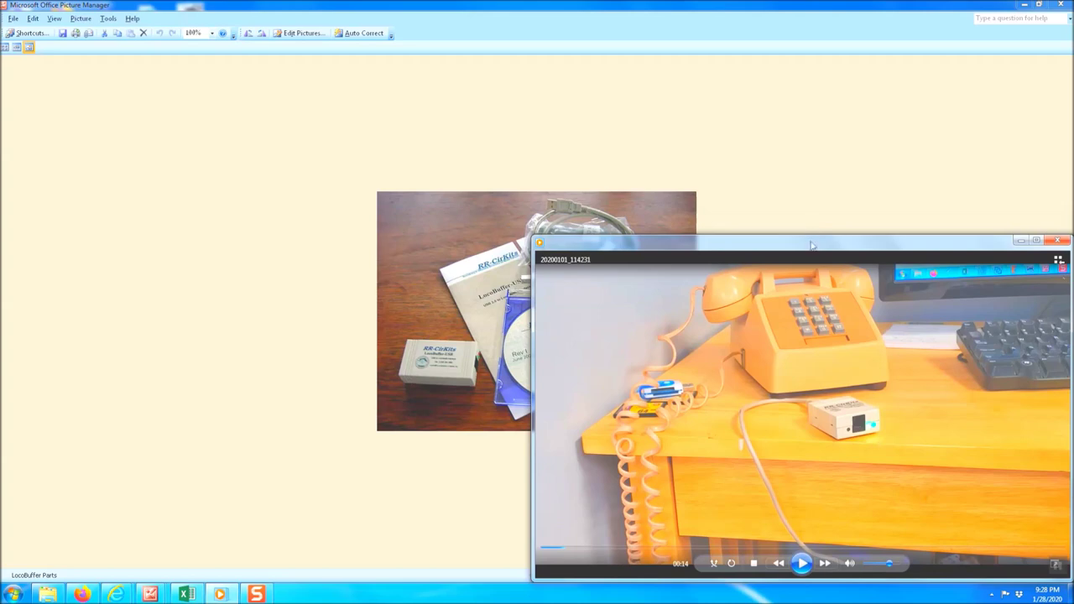
Step: Minimize the LocoBuffer Parts picture and bring back the rr-cirkits-ssb-gateway2 picture
left_click(1022, 6)
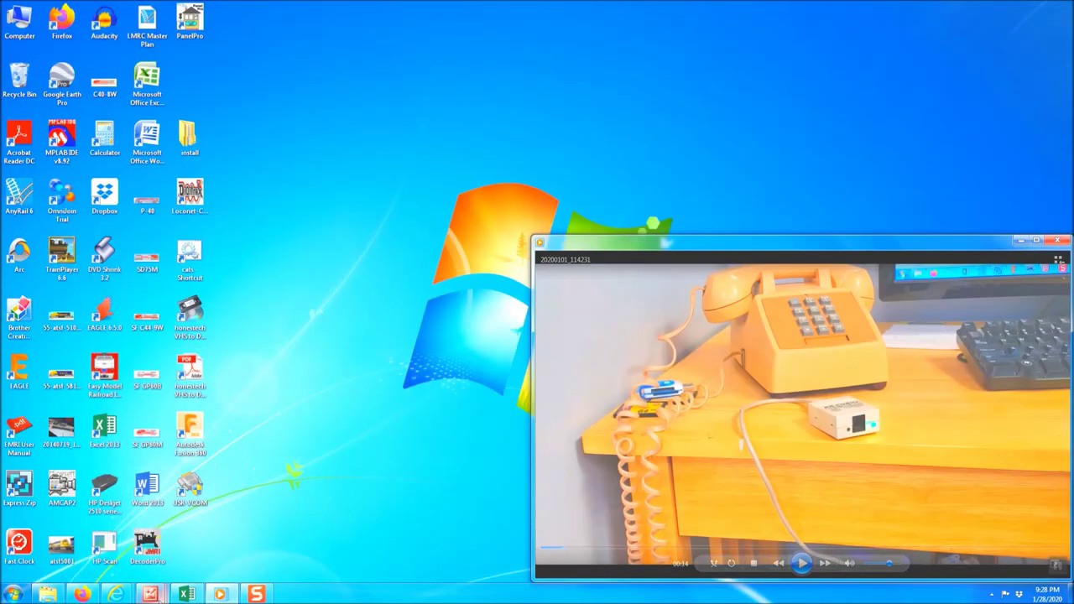
mouse_move(152, 596)
left_click(314, 537)
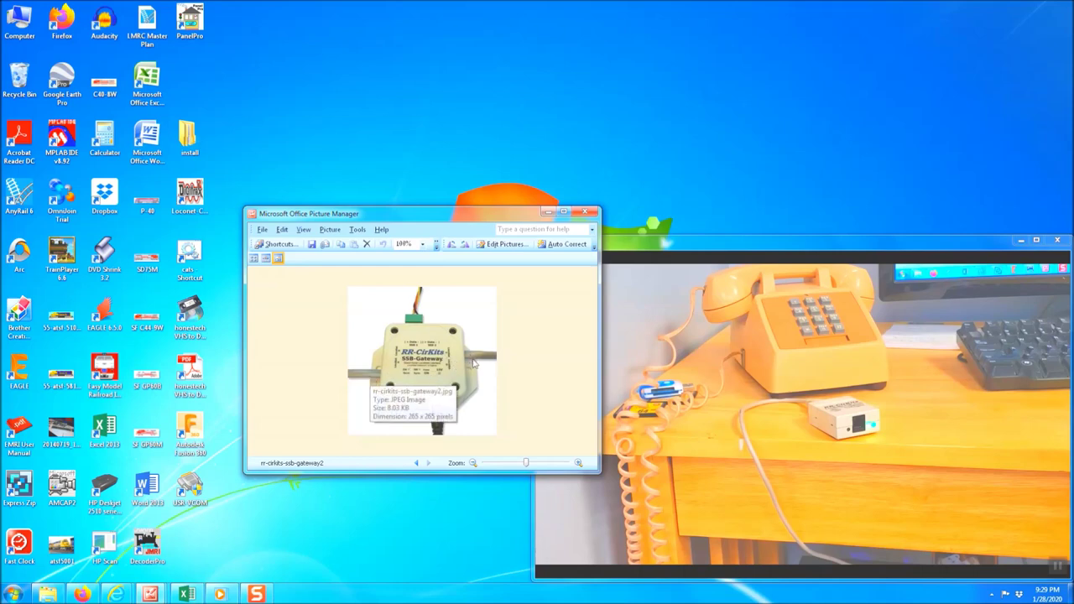
Step: Play the 20200101_114231 video, skipping ahead in it, then minimize the player and the gateway picture windows
mouse_move(852, 556)
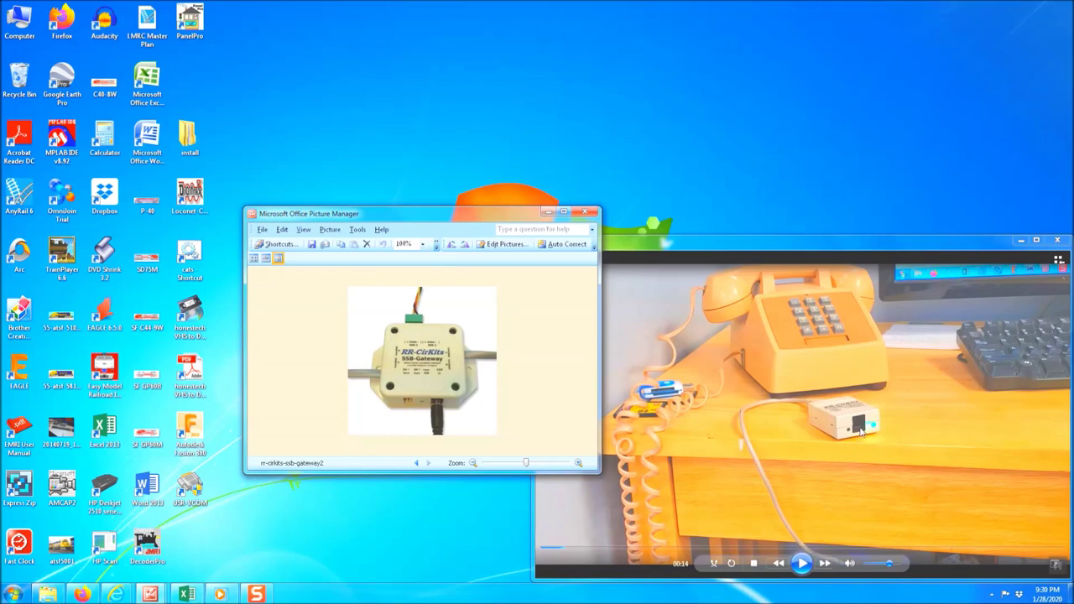
left_click(802, 563)
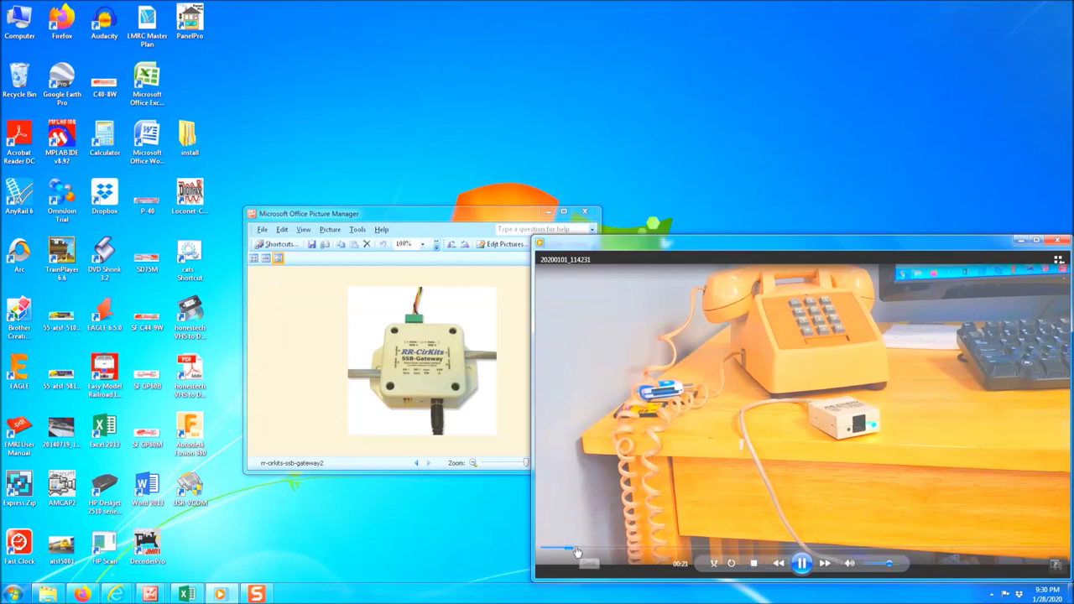
left_click(580, 550)
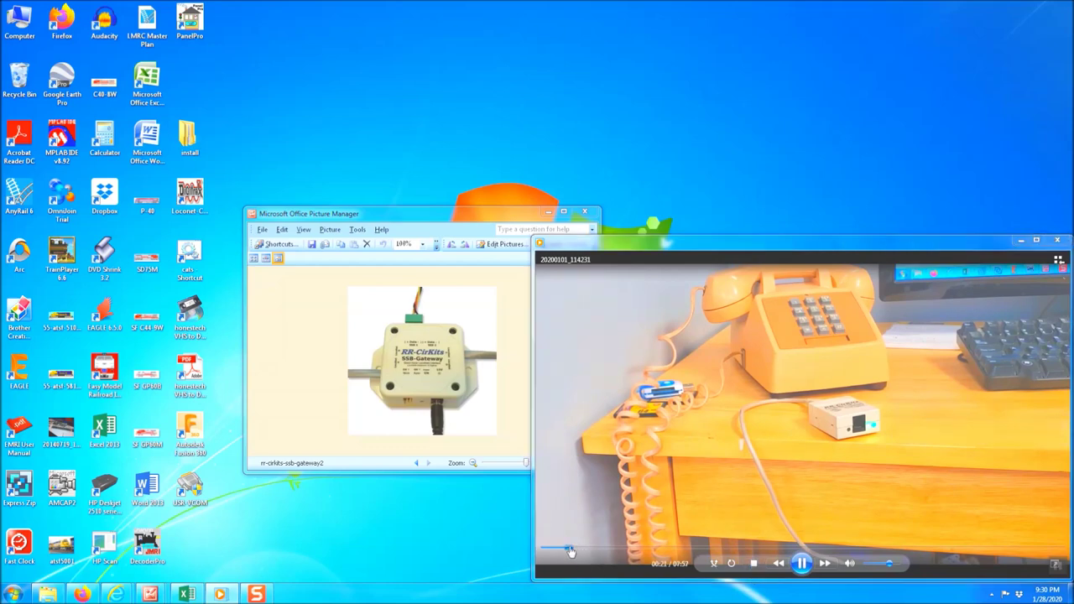
left_click_drag(580, 550, 635, 551)
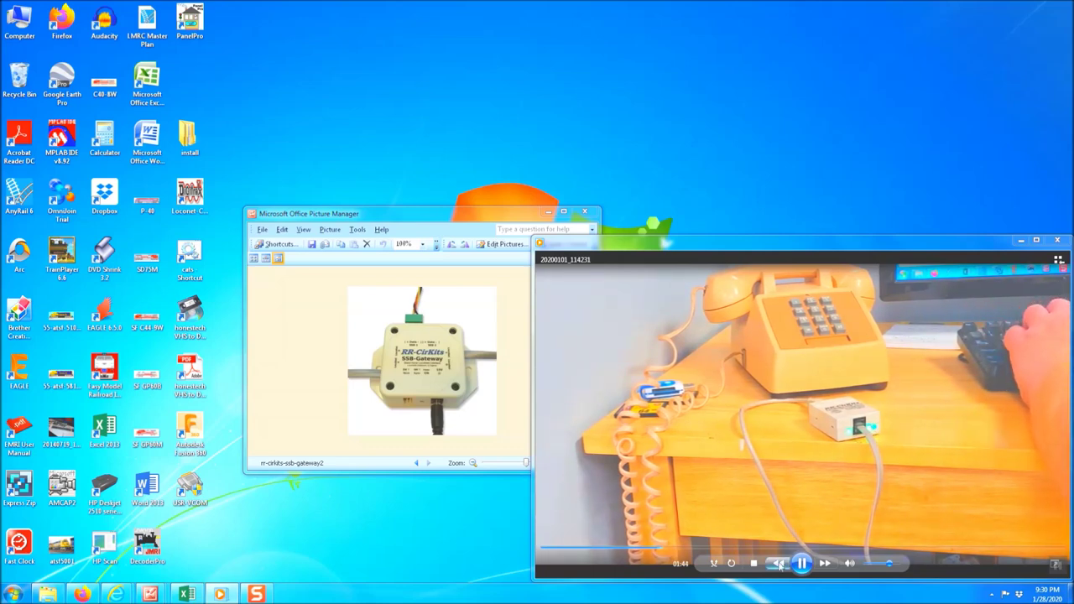
left_click(873, 429)
left_click(1017, 241)
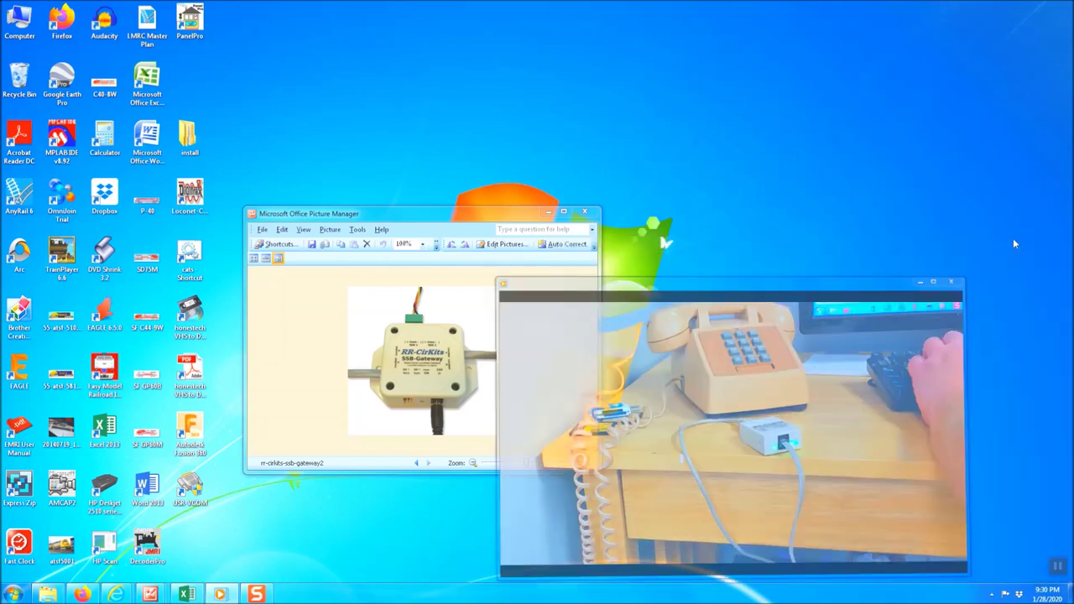
left_click(547, 212)
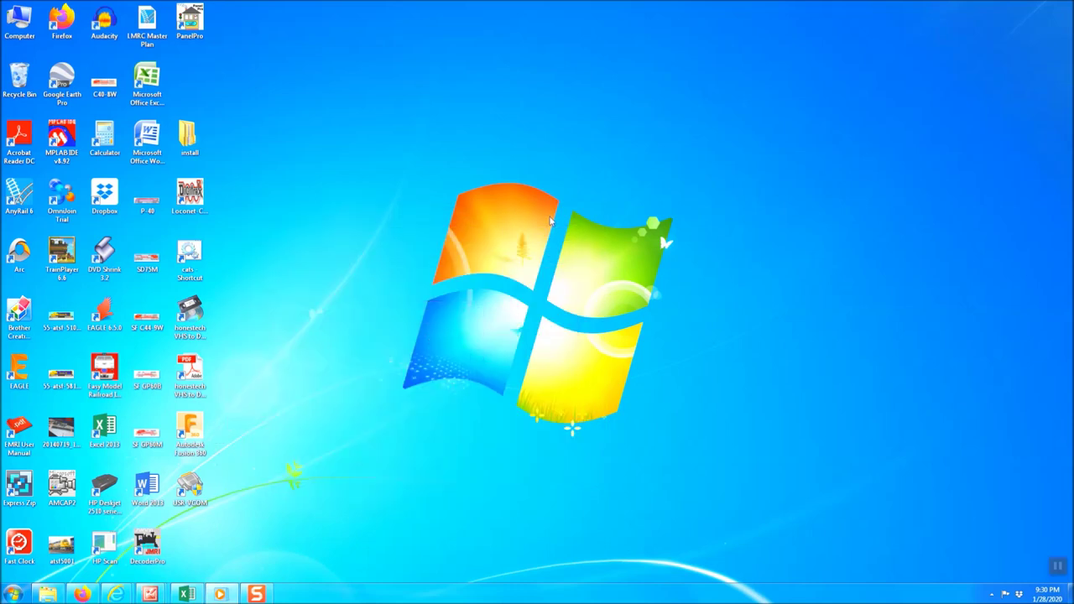
Step: Launch PanelPro, start a new configuration profile and move its dialog clear of the profile list
double_click(198, 27)
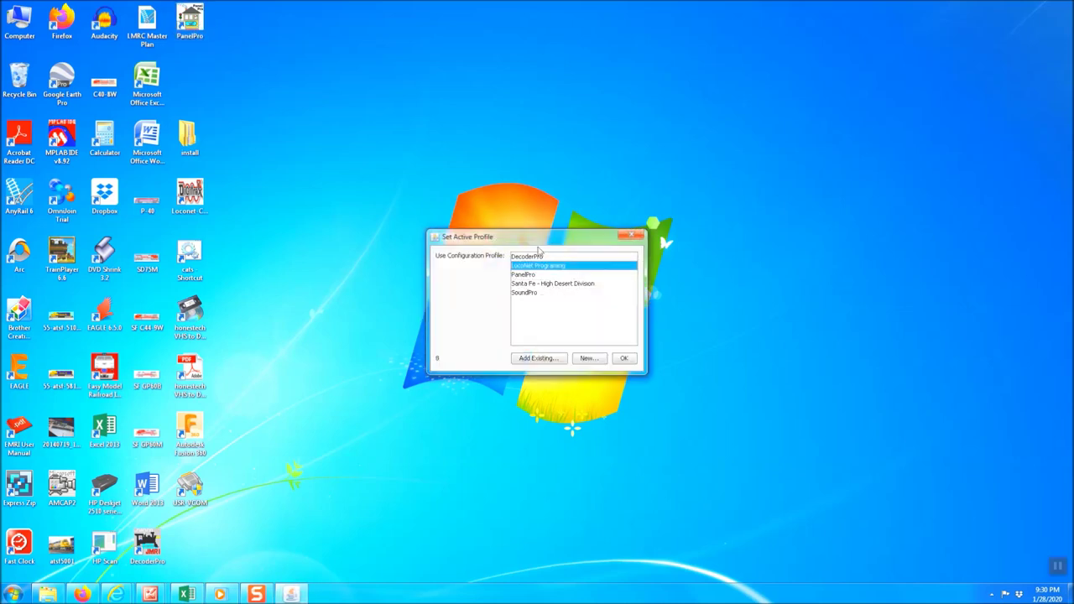
left_click(594, 361)
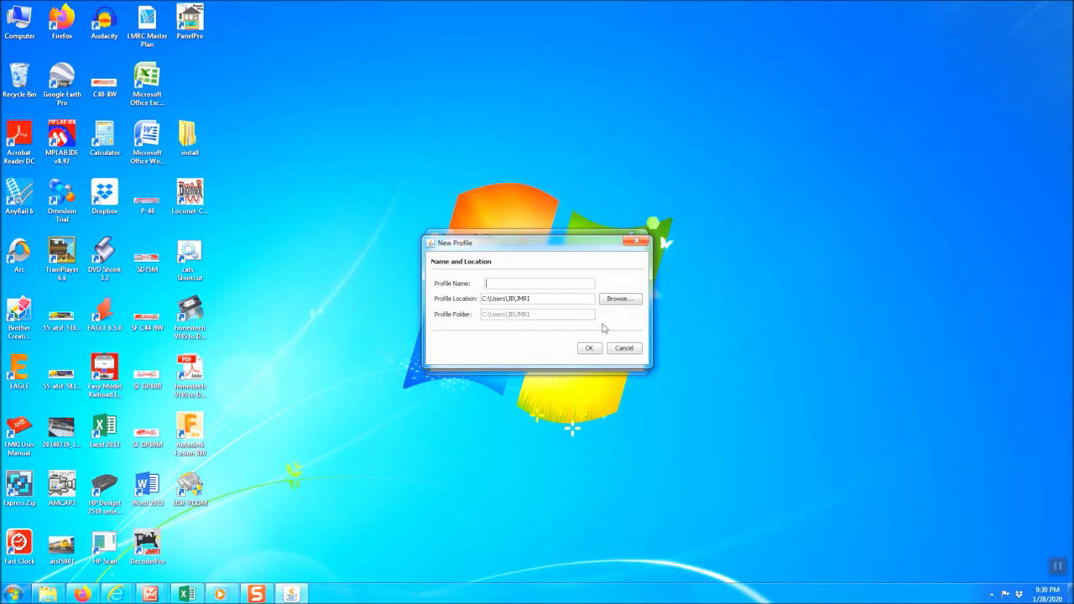
left_click_drag(554, 244, 537, 82)
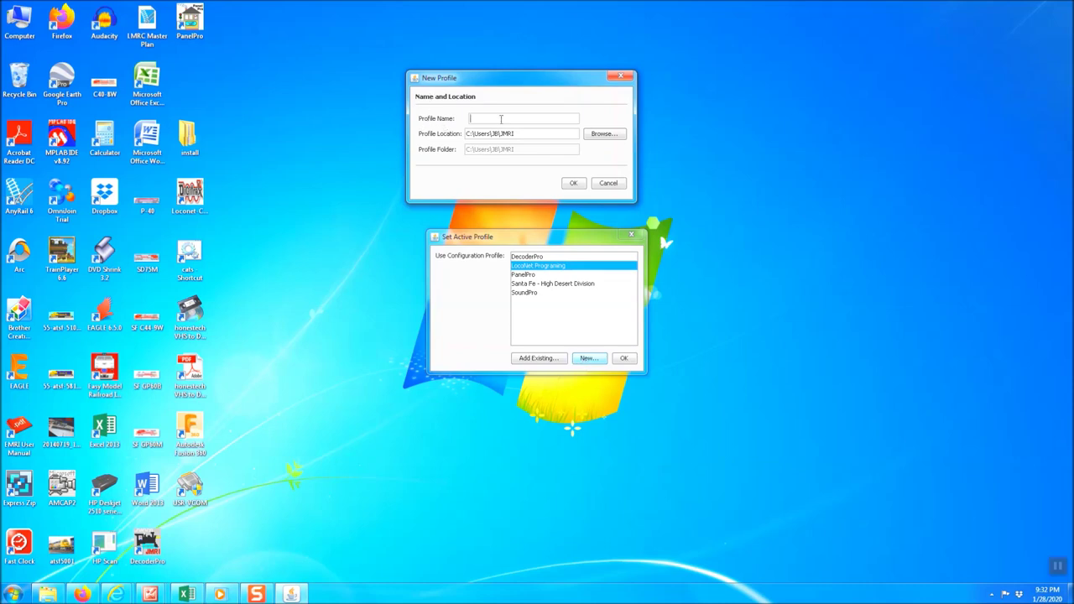
Step: Name the new profile Video, create it and start PanelPro with it as the active profile
type("W")
type("deo")
left_click(573, 184)
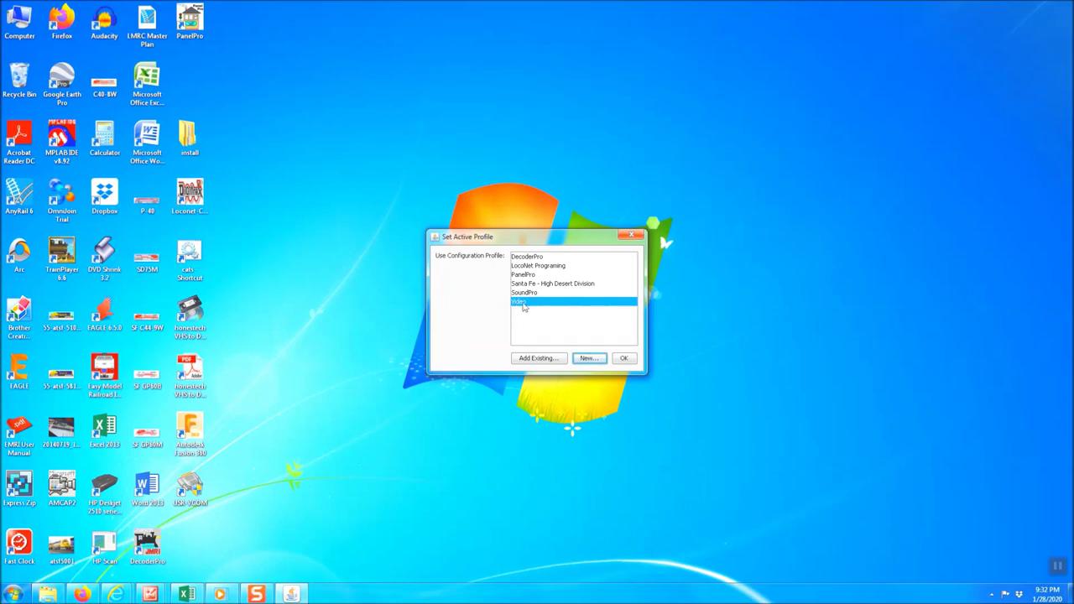
left_click(624, 359)
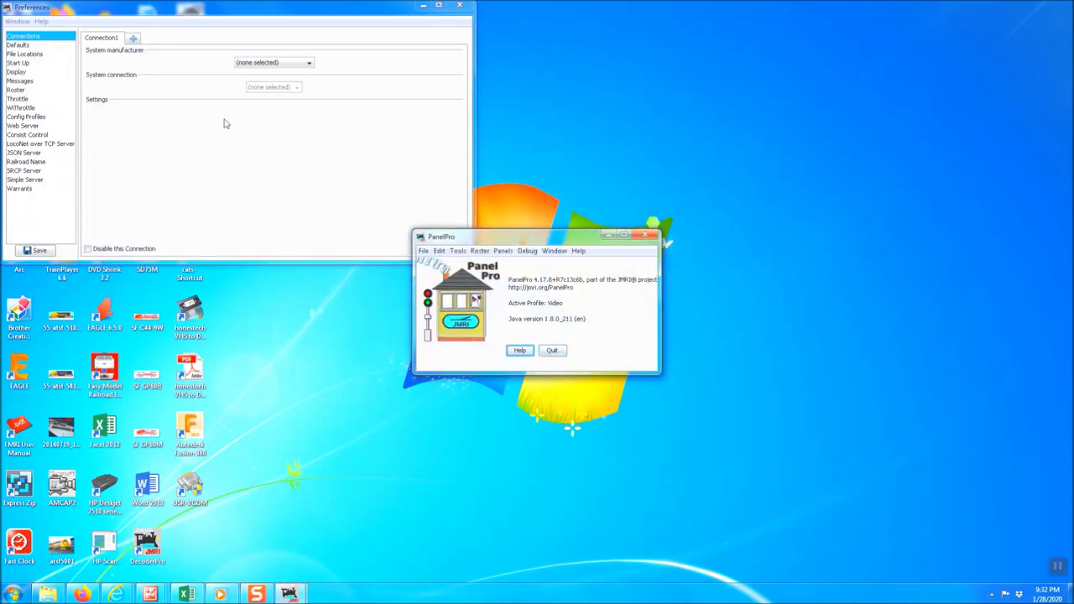
Step: Move the PanelPro window and the Preferences window apart so that both are fully visible on the desktop
left_click_drag(541, 237, 892, 82)
left_click(281, 10)
left_click_drag(281, 10, 558, 148)
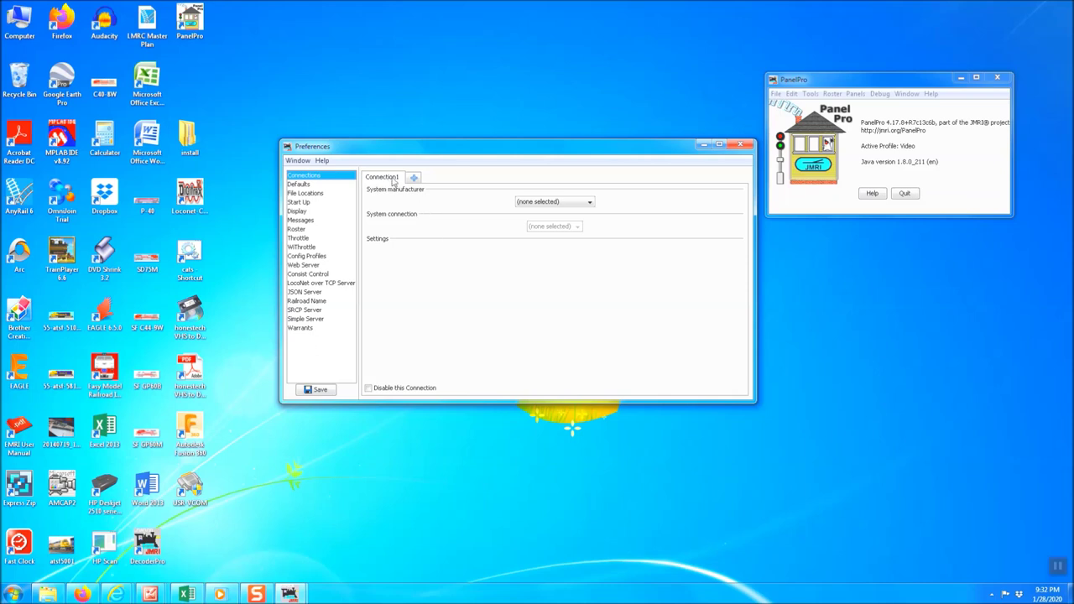
Step: Set the first connection's system manufacturer to NCE and its system connection to NCE Simulator
left_click(590, 204)
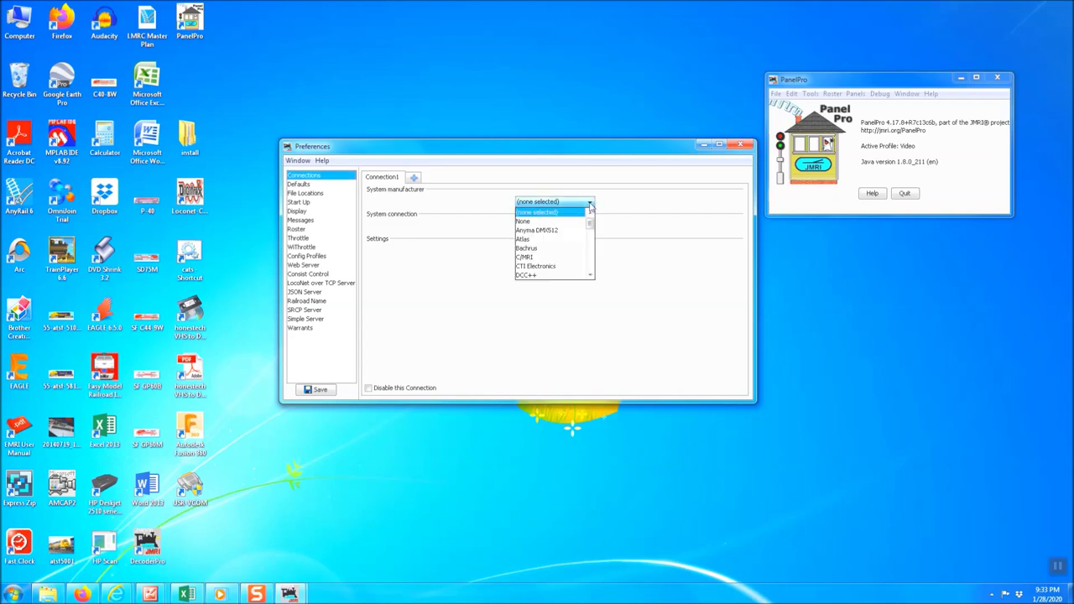
left_click_drag(592, 223, 592, 251)
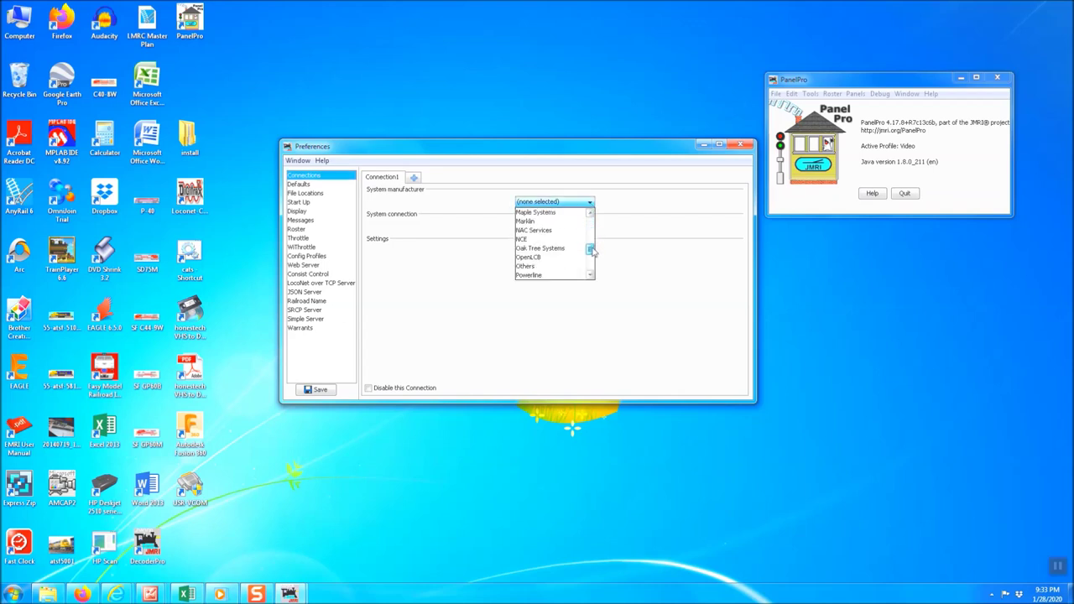
left_click(522, 242)
left_click(580, 230)
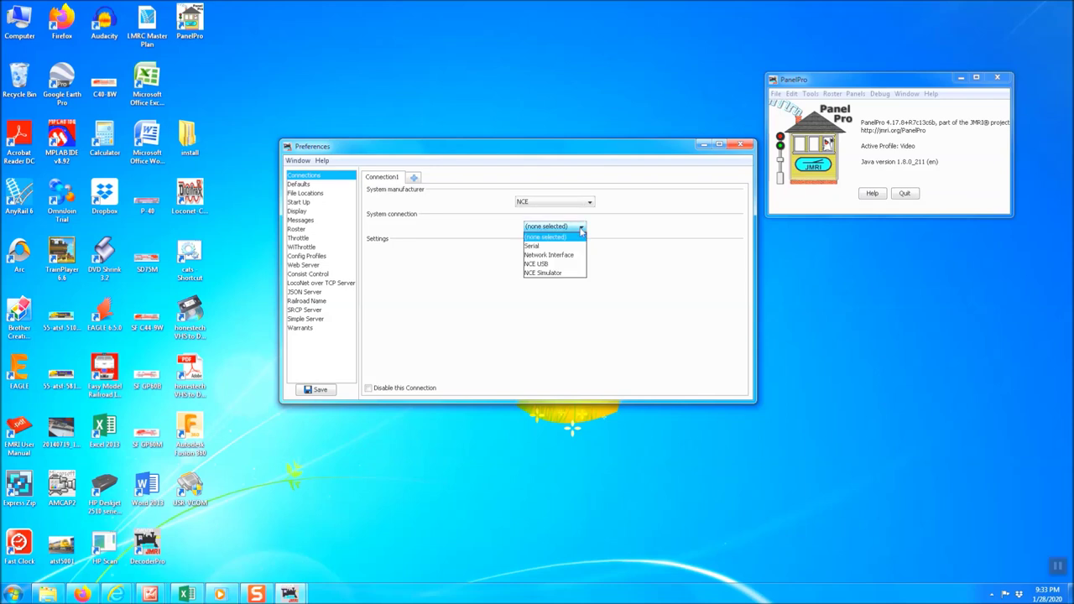
left_click(563, 275)
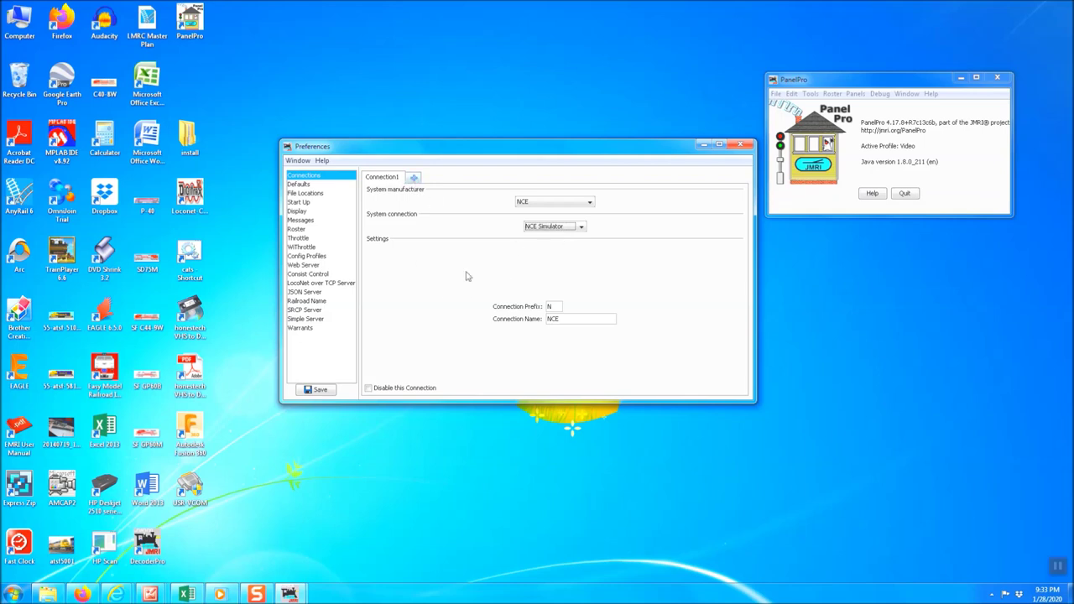
Step: Save the NCE Simulator connection and restart PanelPro with the Video profile
left_click(307, 393)
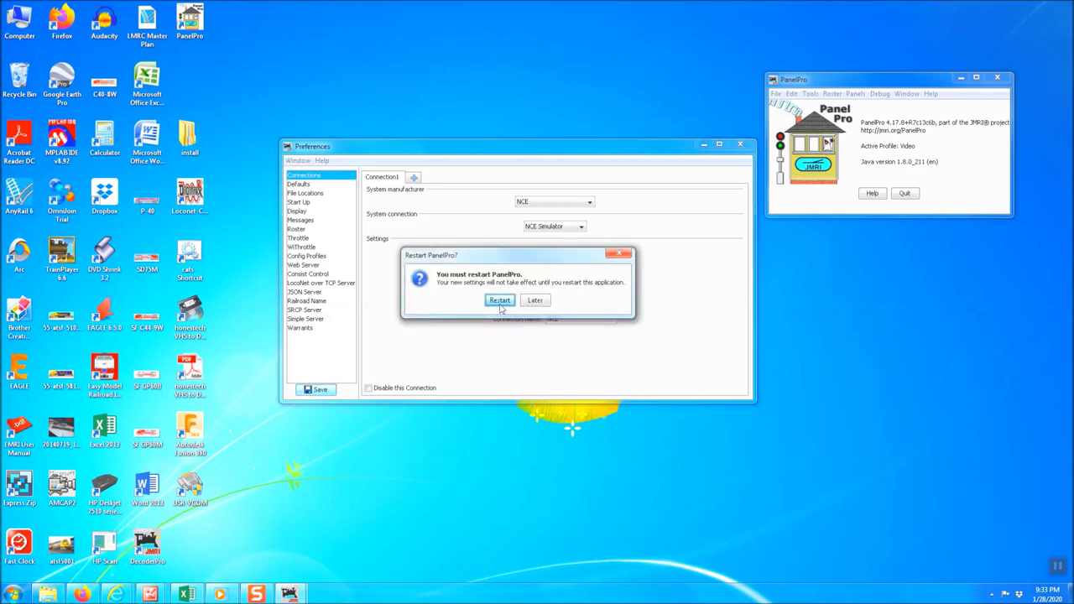
left_click(500, 302)
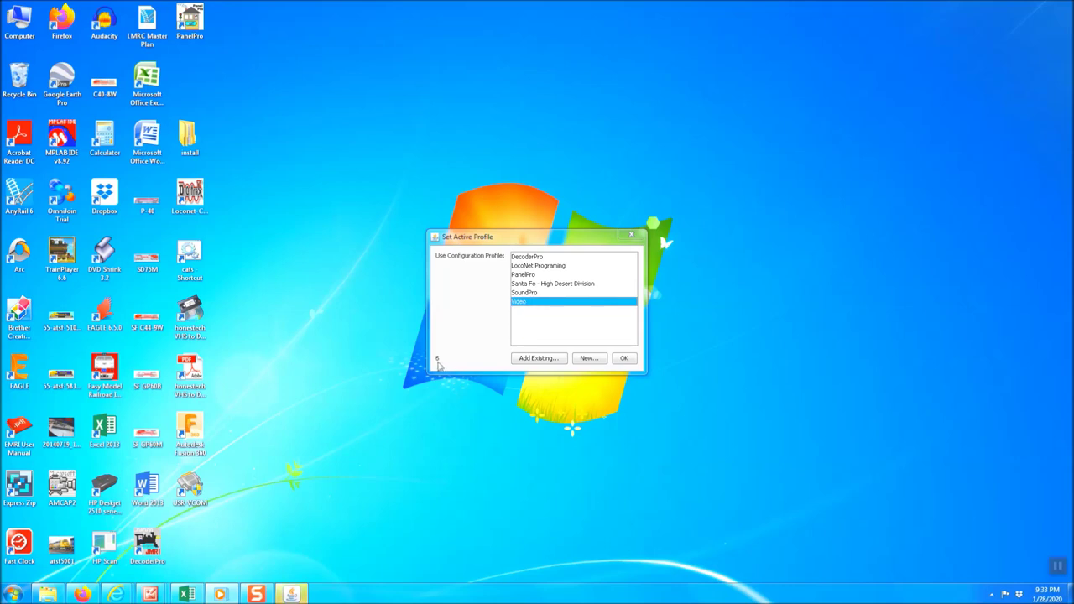
left_click(622, 359)
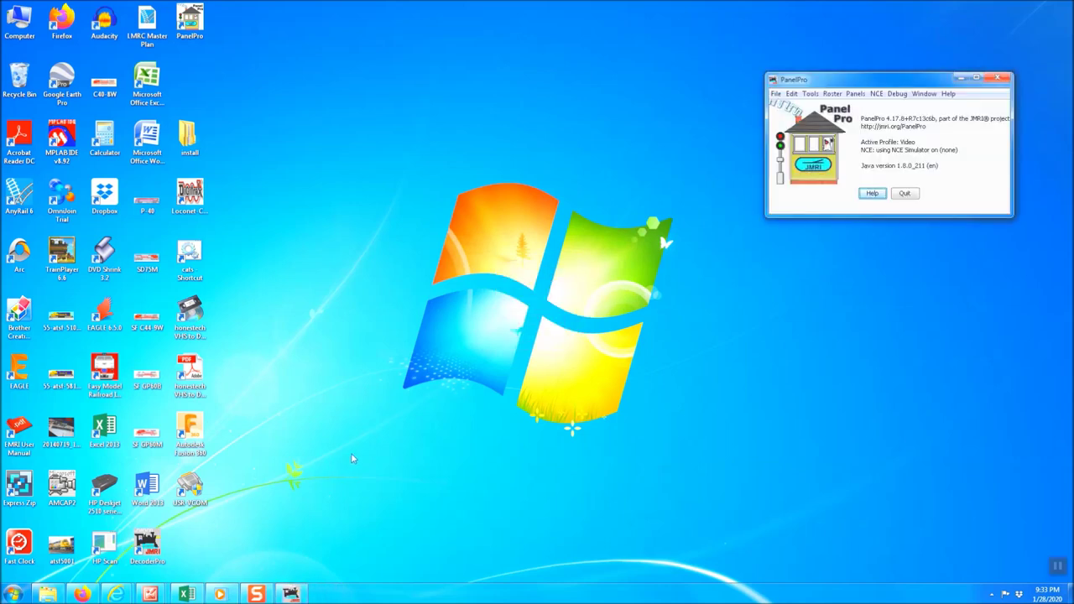
Step: Add a second connection in the preferences with Digitrax as system manufacturer and LocoNet LocoBuffer-USB as system connection
left_click_drag(883, 86, 620, 120)
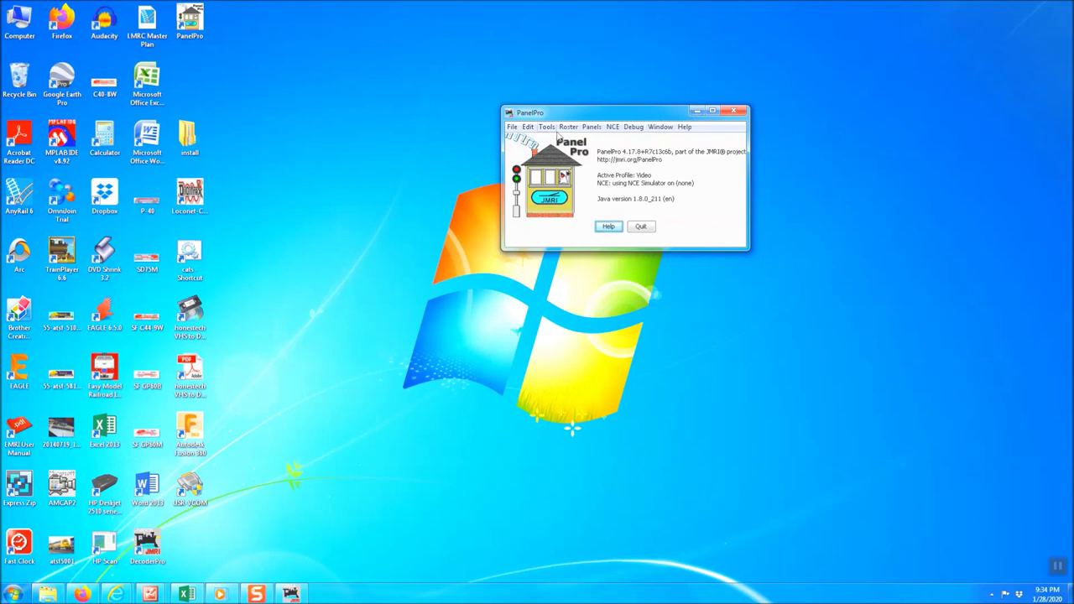
left_click(528, 130)
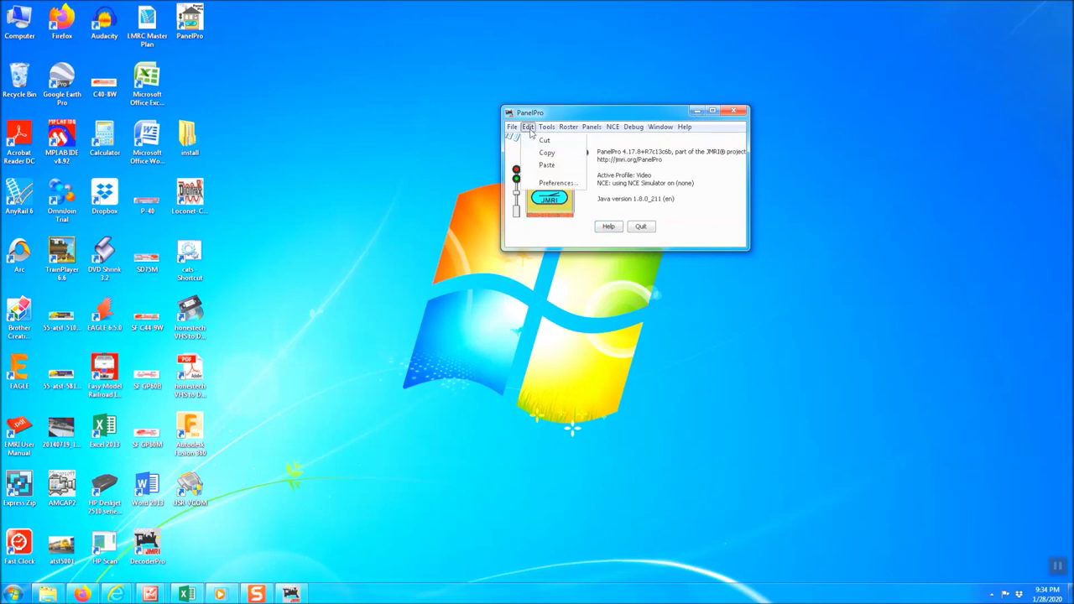
left_click(558, 183)
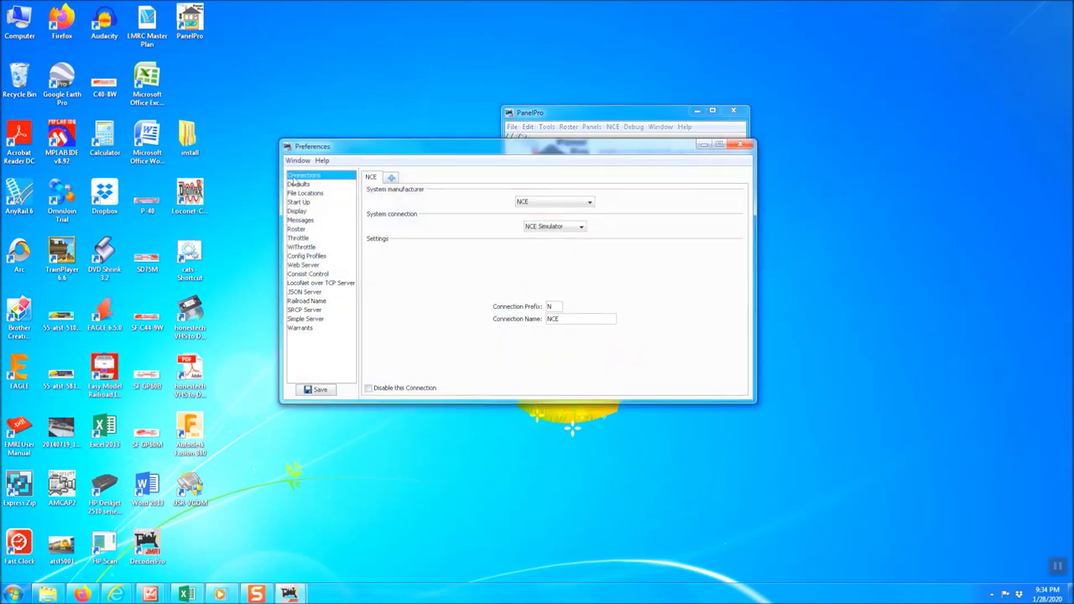
left_click(391, 178)
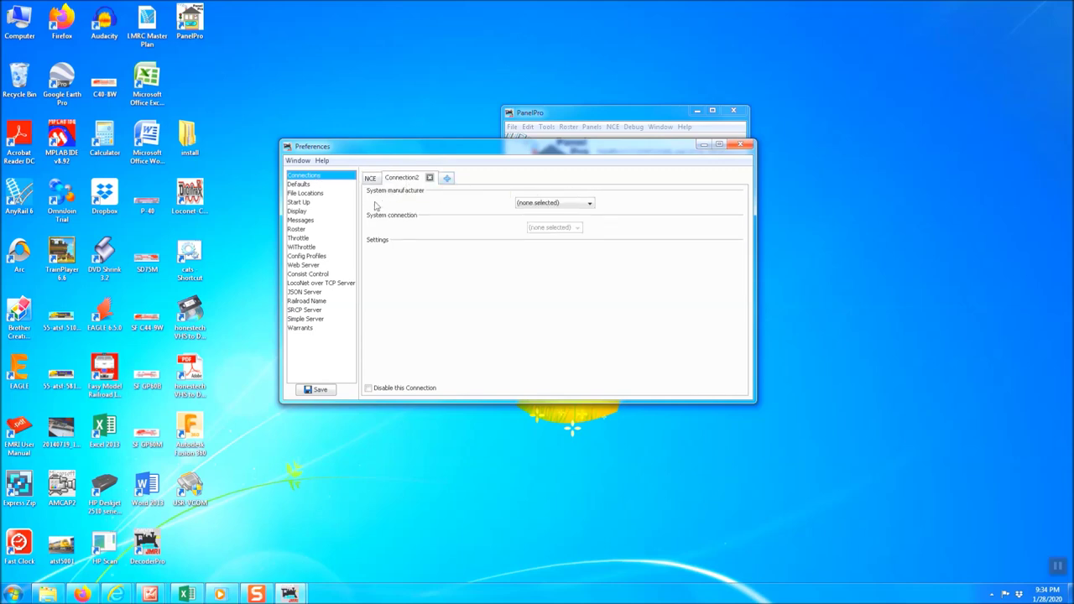
left_click(591, 206)
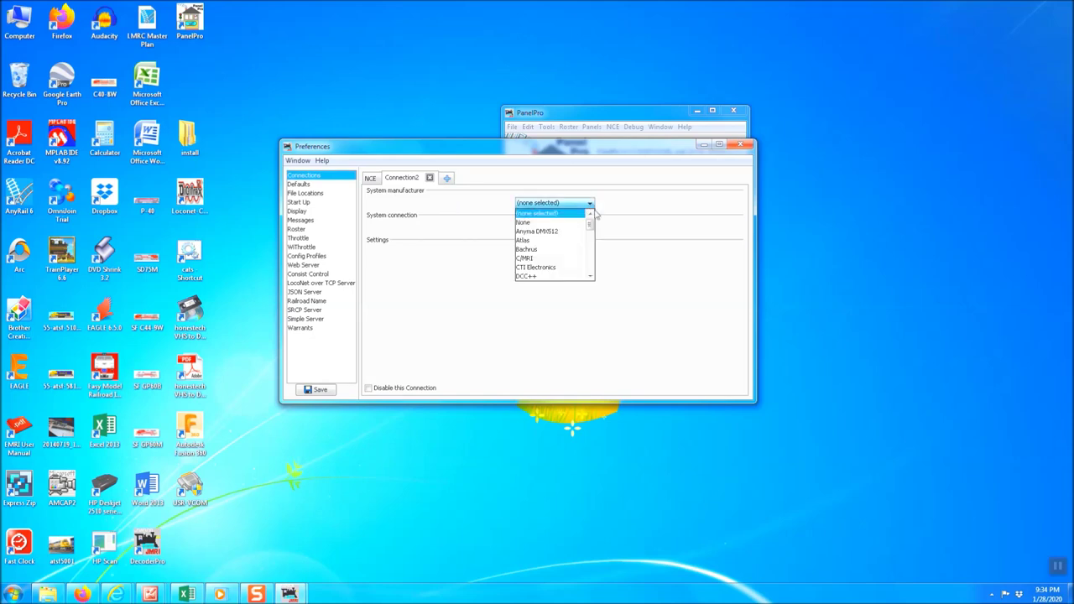
mouse_move(592, 227)
left_mouse_down()
mouse_move(593, 249)
mouse_move(590, 233)
left_mouse_up()
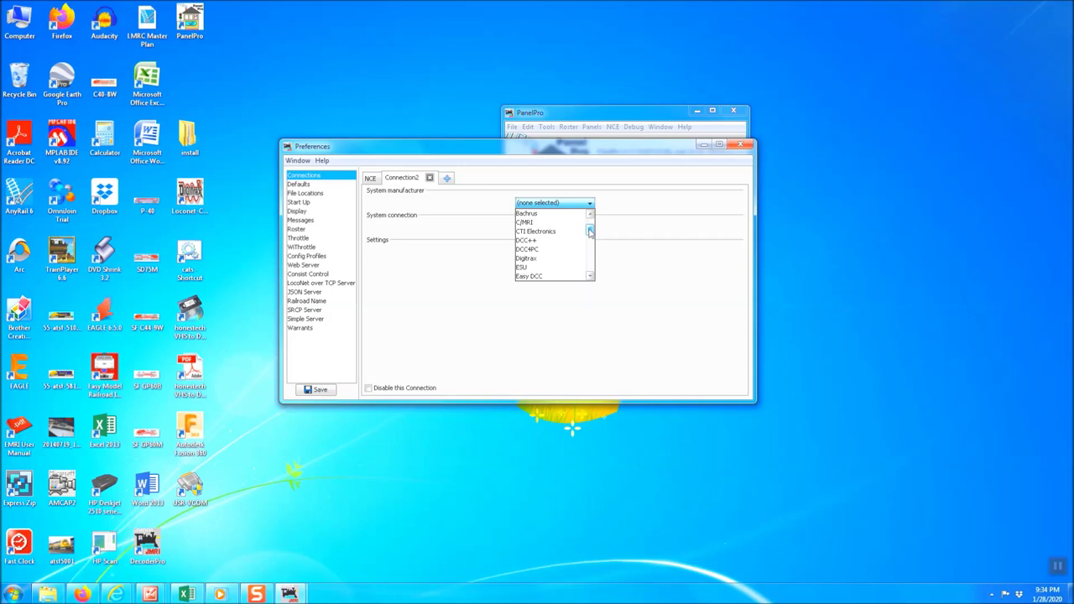
left_click(550, 259)
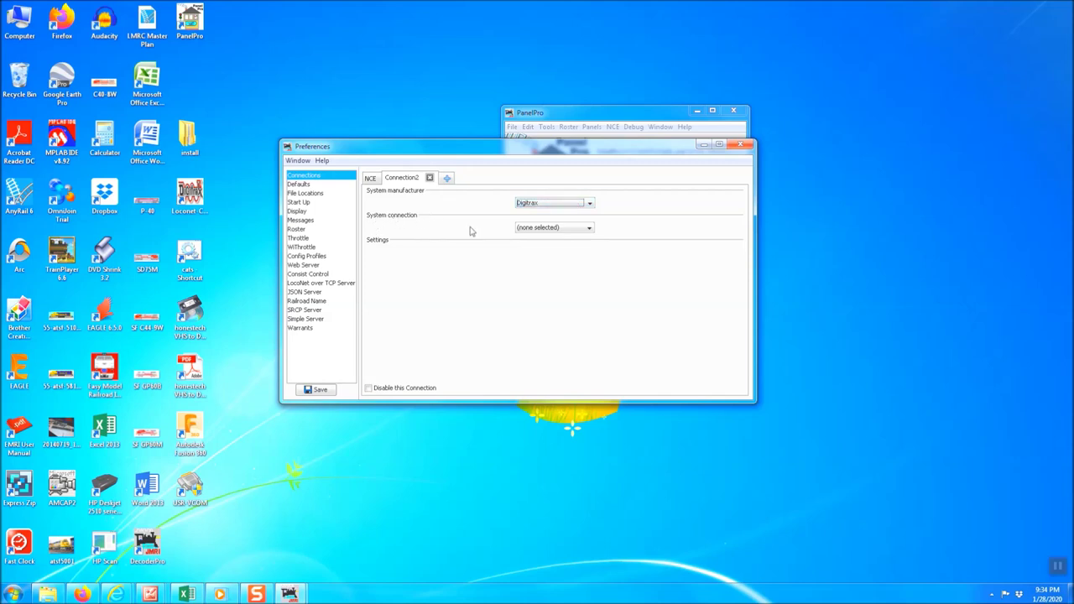
left_click(589, 229)
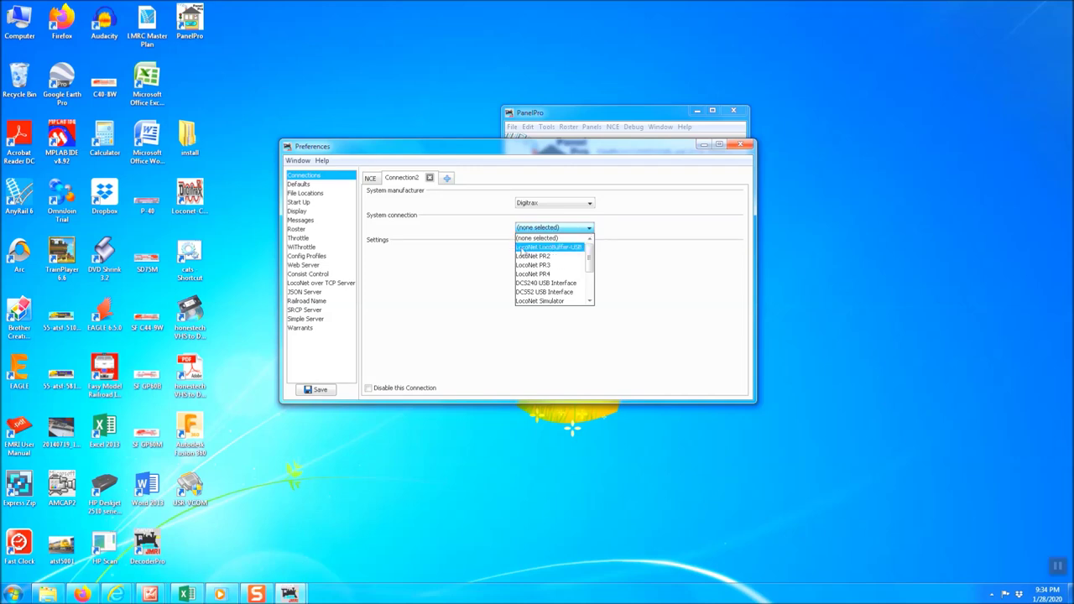
left_click(569, 248)
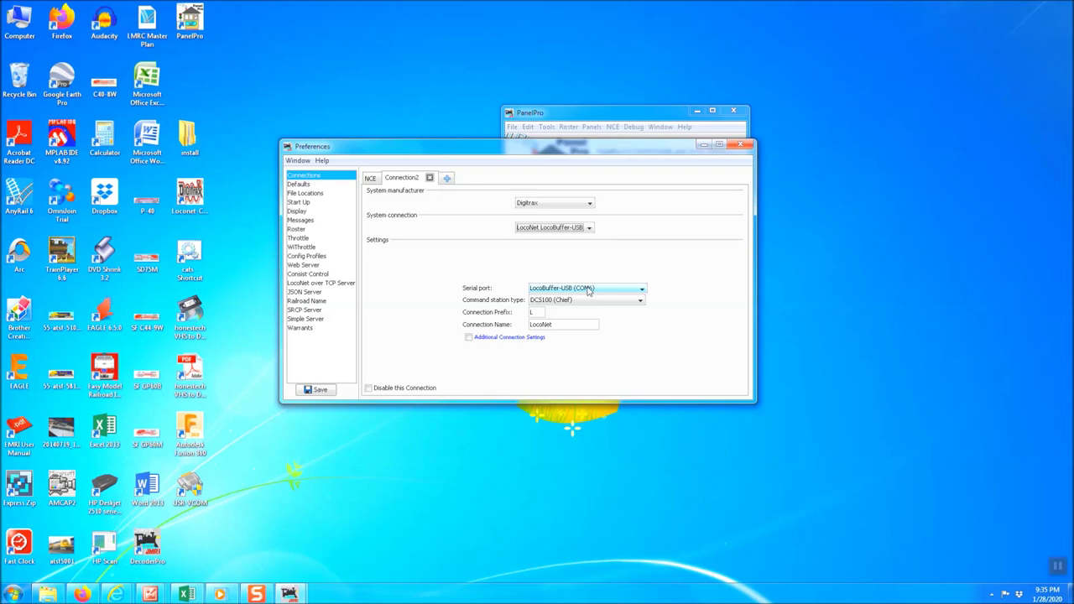
Step: Check the available serial ports, keeping LocoBuffer-USB (COM6), and set the command station type to Stand-alone LocoNet
left_click(642, 290)
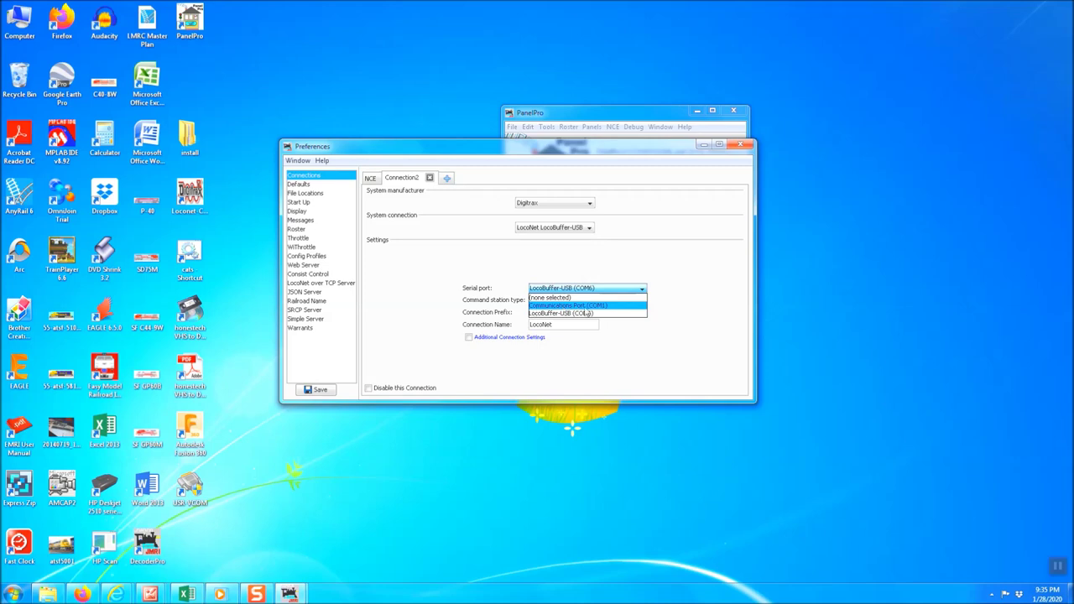
left_click(683, 293)
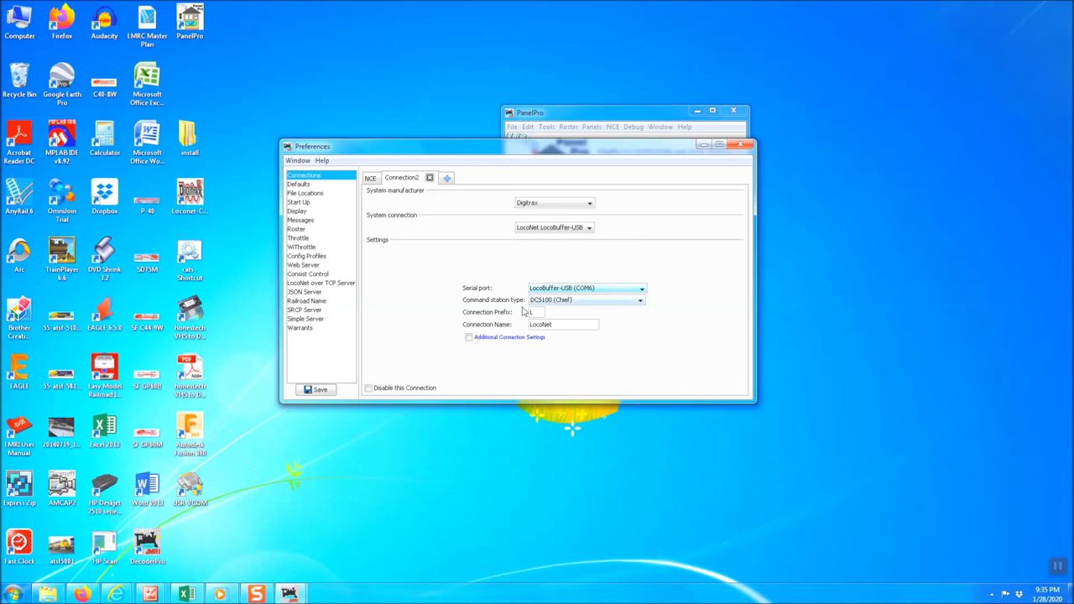
left_click(640, 300)
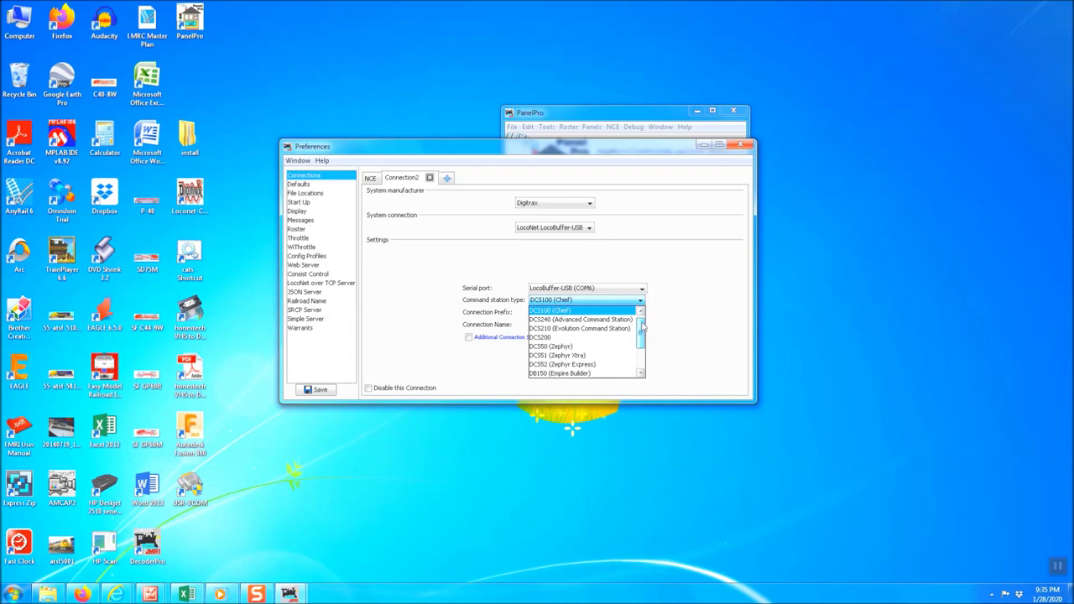
left_click_drag(641, 334, 643, 350)
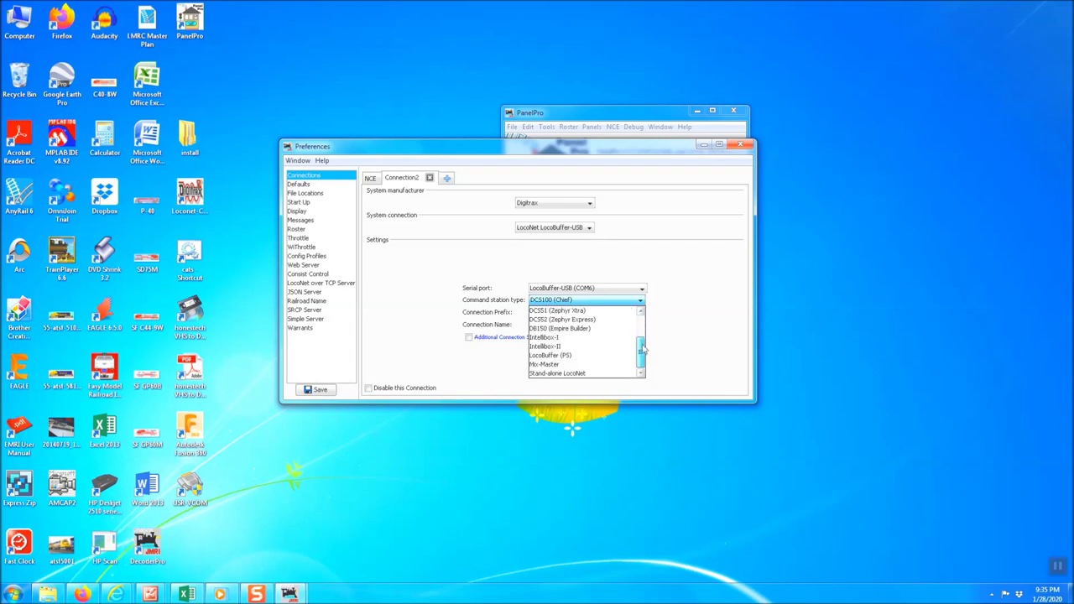
left_click(559, 374)
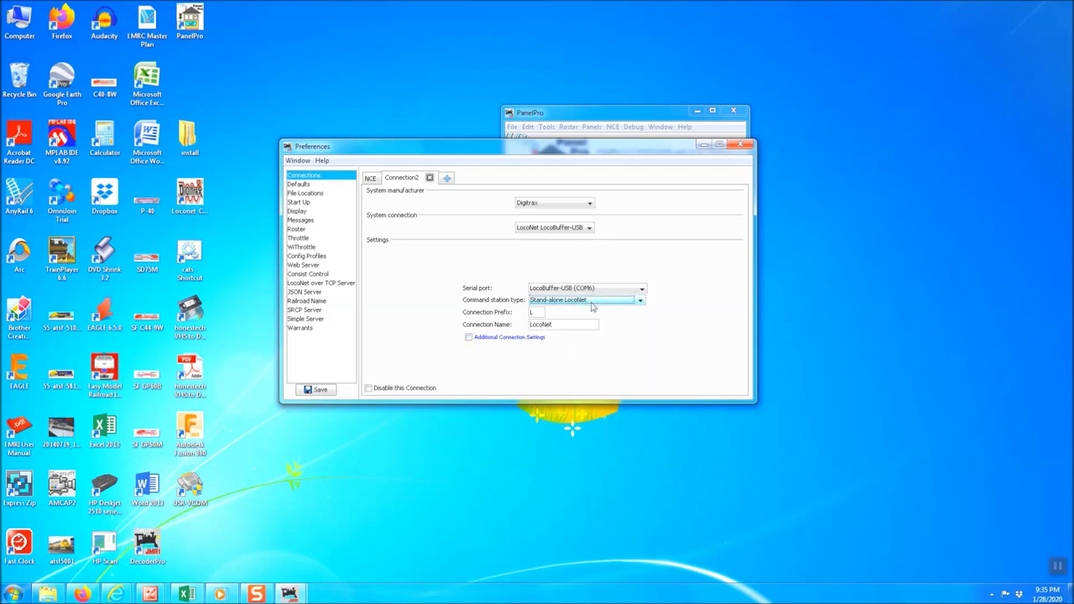
Step: Show the additional connection settings of the LocoNet connection and examine its prefix and baud rate
left_click(530, 312)
left_click(469, 338)
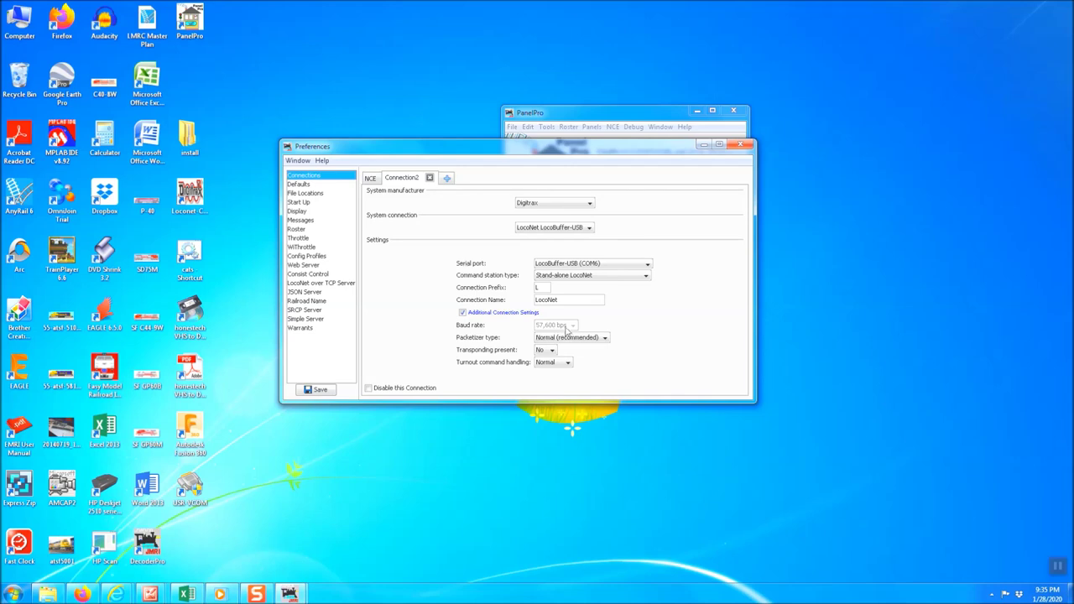
mouse_move(574, 329)
Step: Save the LocoBuffer-USB connection and restart PanelPro with the Video profile
left_click(322, 392)
left_click(510, 302)
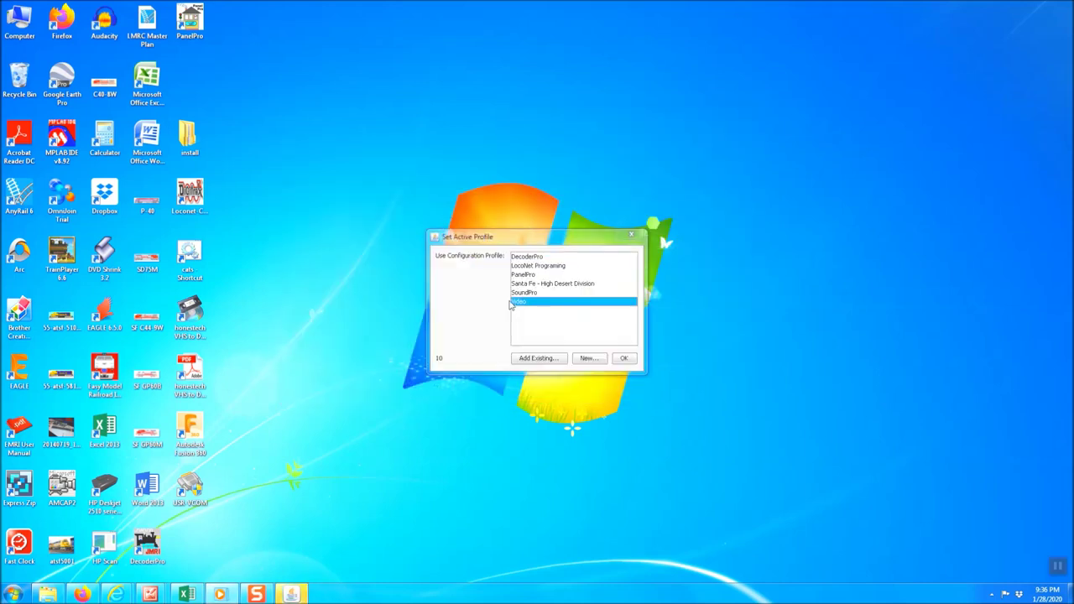
left_click(625, 359)
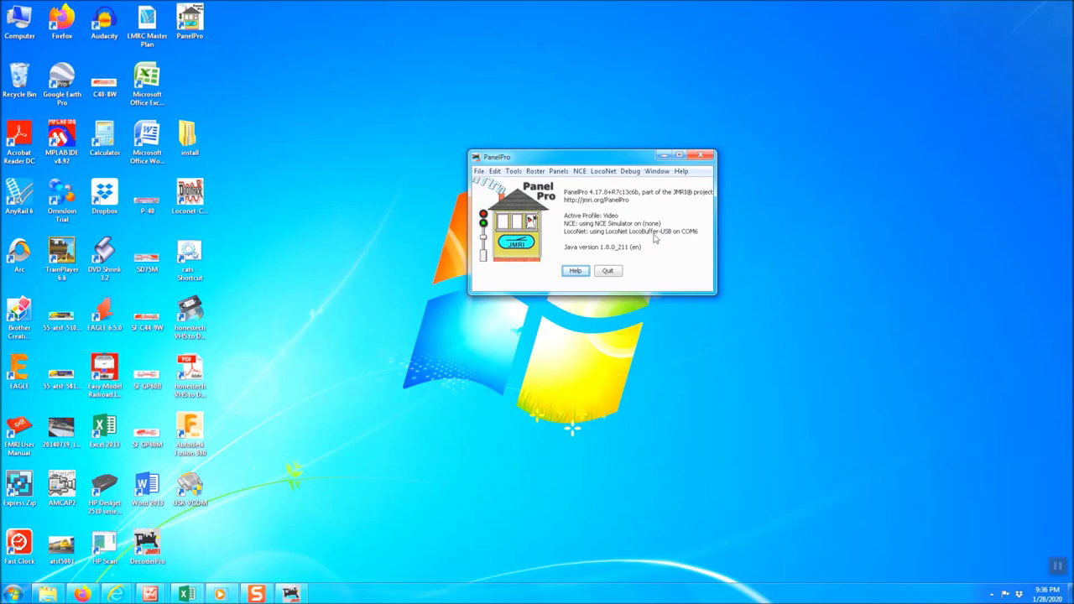
Step: Open the LocoNet statistics monitor, place it below the PanelPro window to read it, and close it
left_click(604, 172)
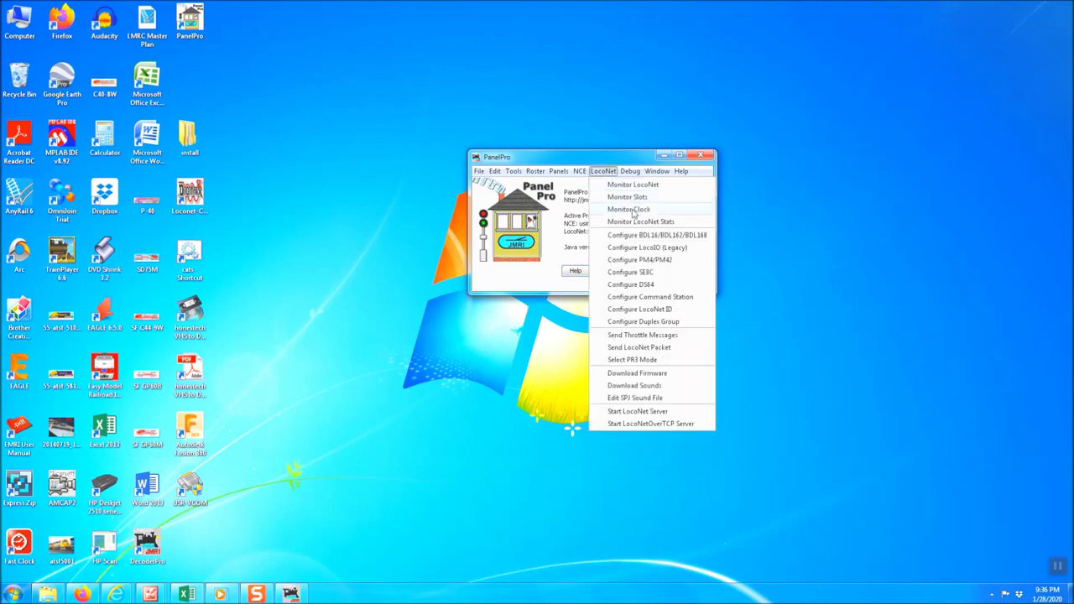
left_click(653, 223)
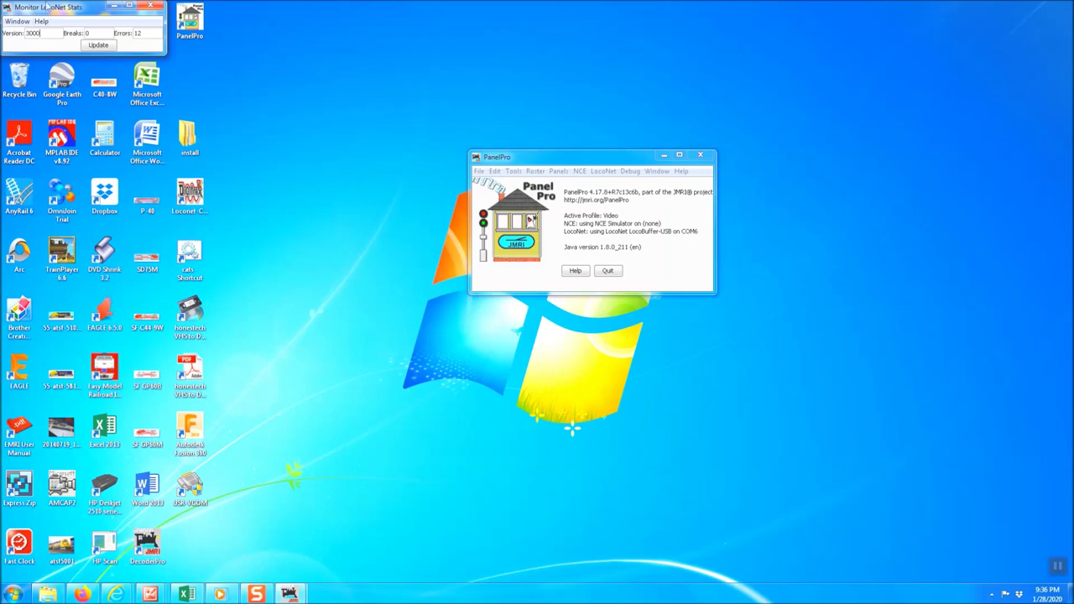
left_click_drag(79, 15, 574, 327)
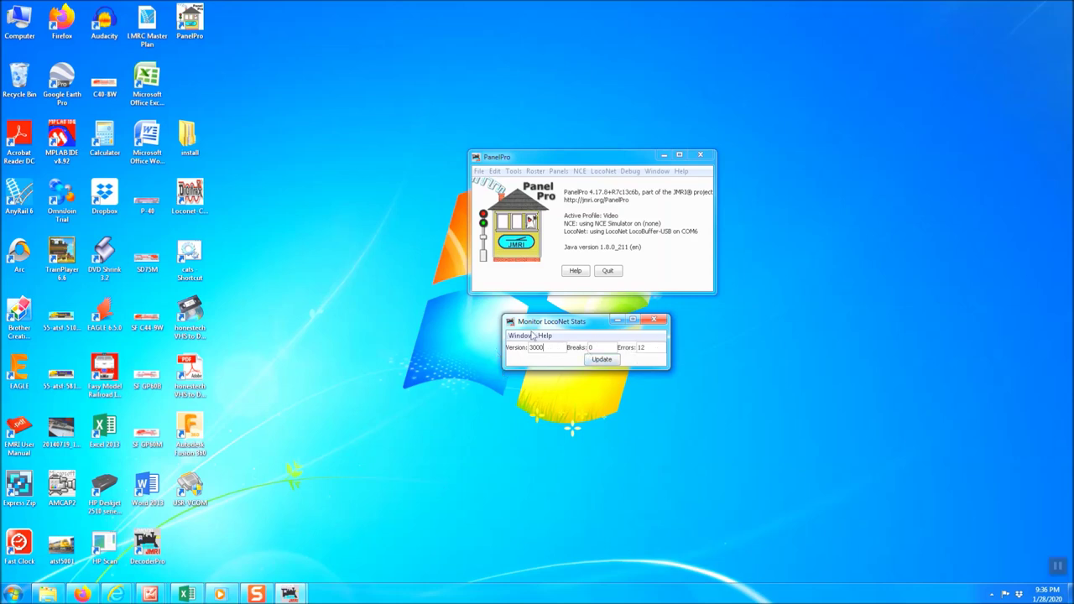
left_click(654, 320)
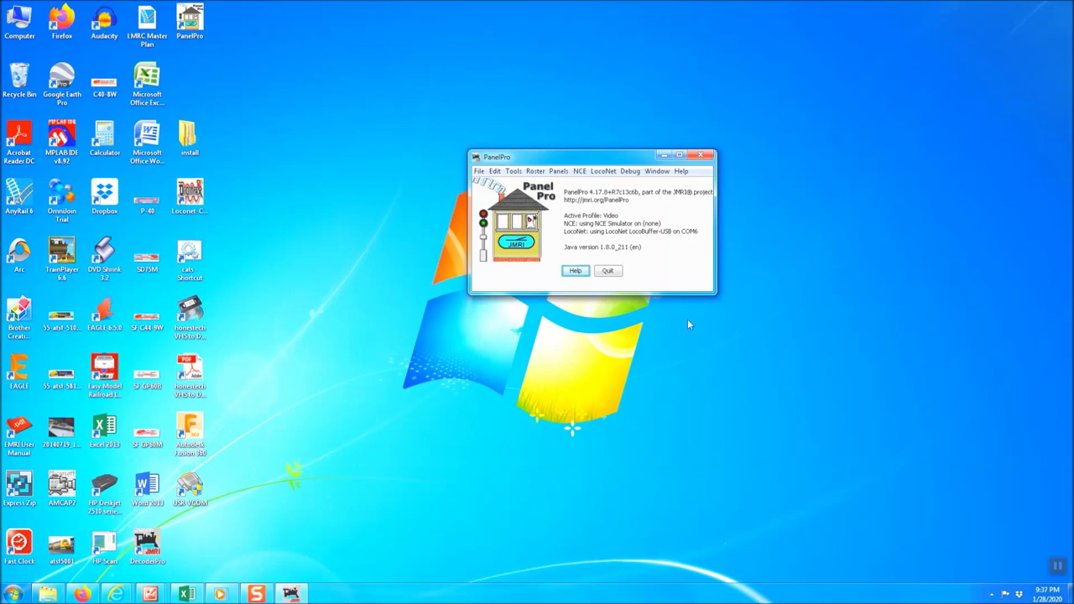
Step: Reopen the LocoNet statistics monitor to recheck the version, breaks and errors, and close it
left_click(604, 171)
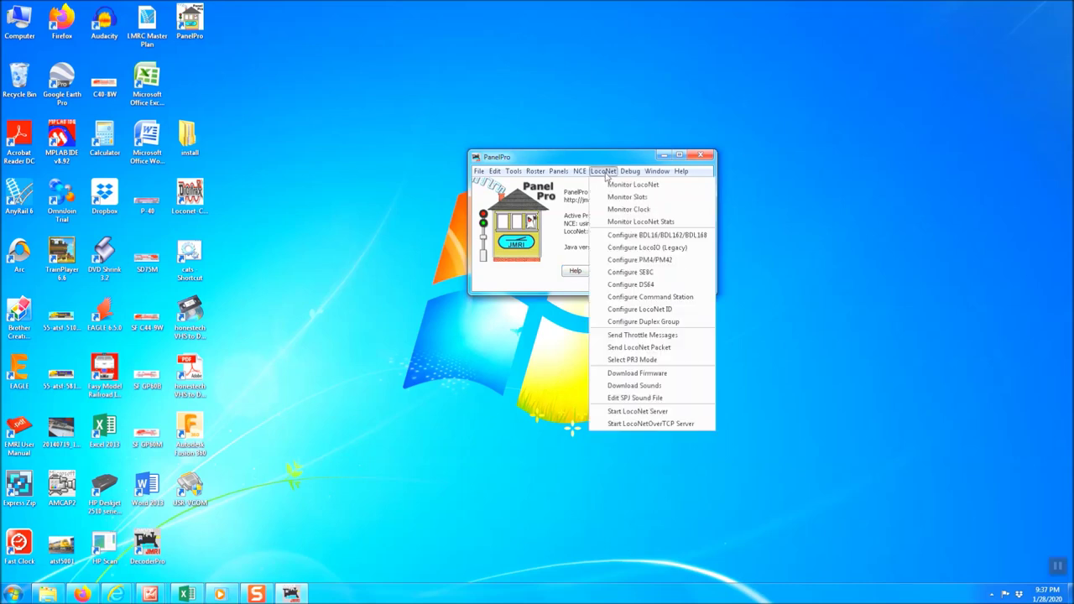
left_click(647, 223)
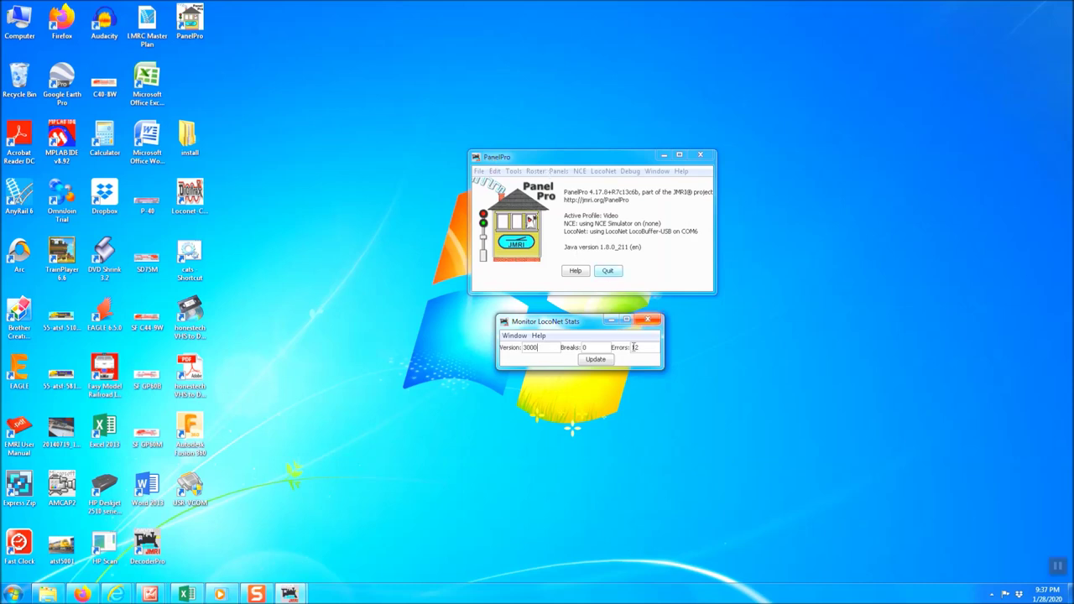
left_click(655, 323)
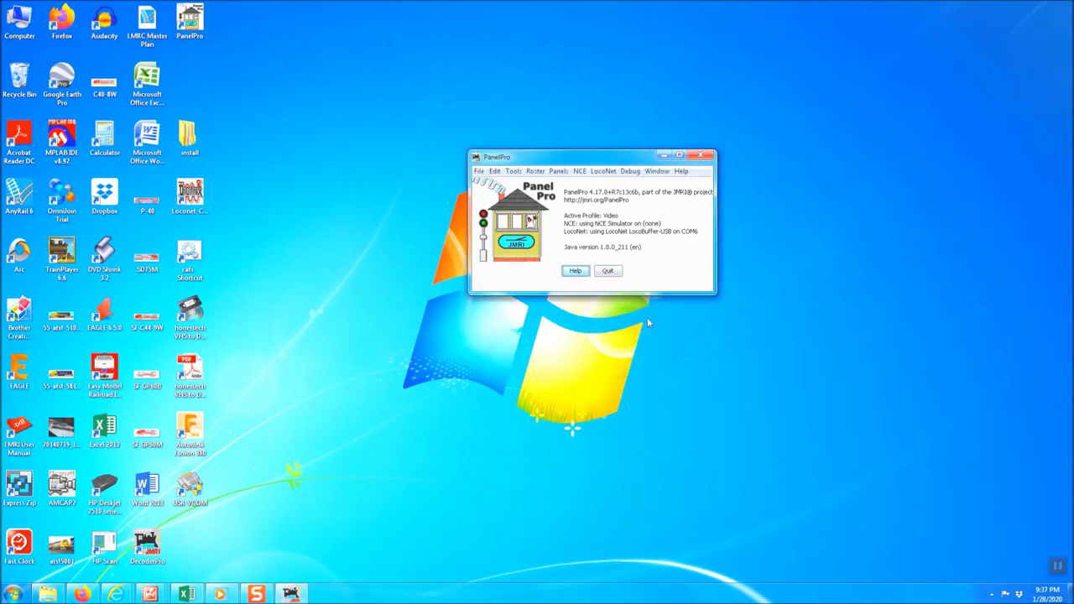
Step: Assign LocoNet as the default connection for Service Programmer and Ops Mode Programmer in the preferences
left_click(495, 171)
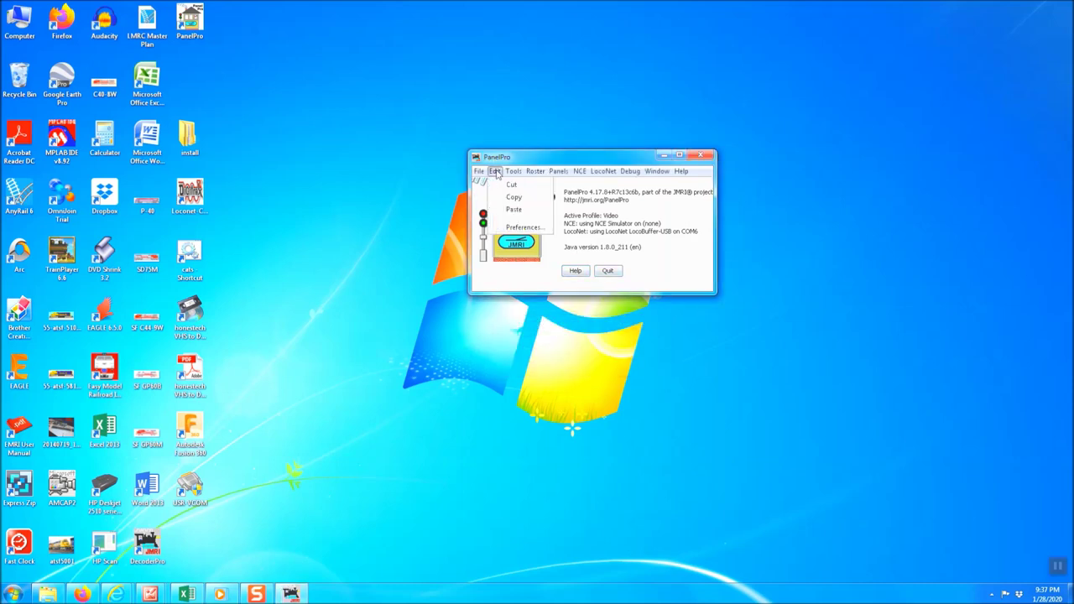
mouse_move(495, 172)
left_click(514, 227)
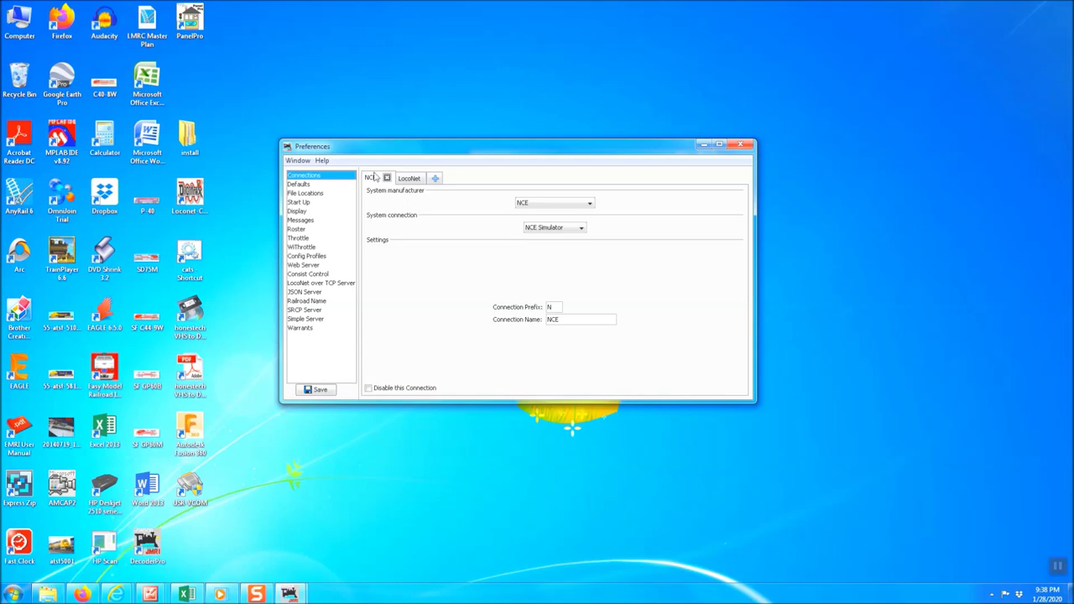
left_click(304, 186)
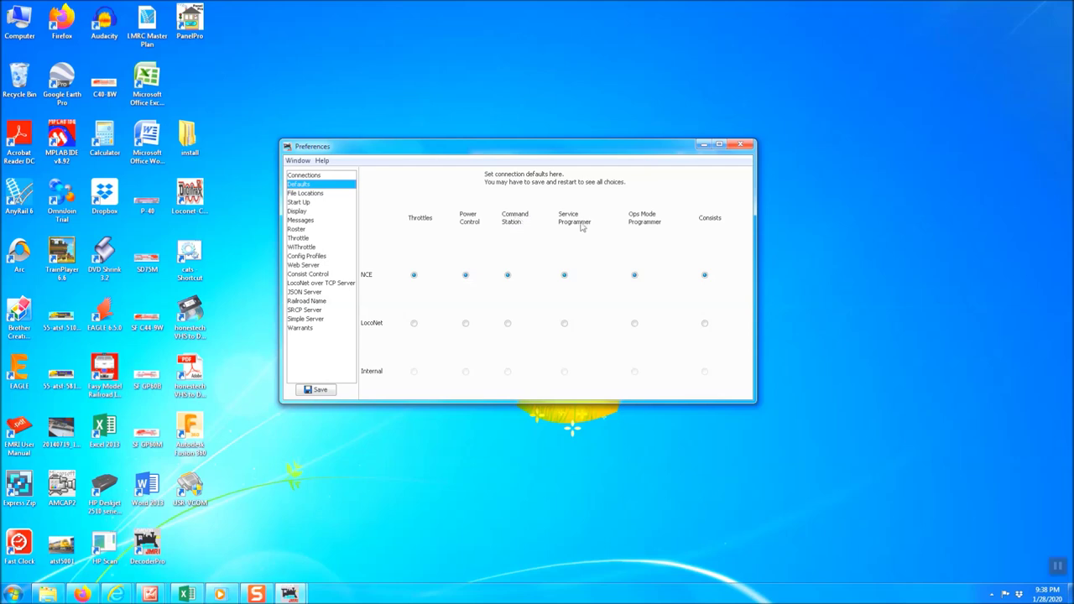
left_click(565, 324)
left_click(634, 324)
Step: Save the connection defaults and restart PanelPro with the Video profile
left_click(320, 392)
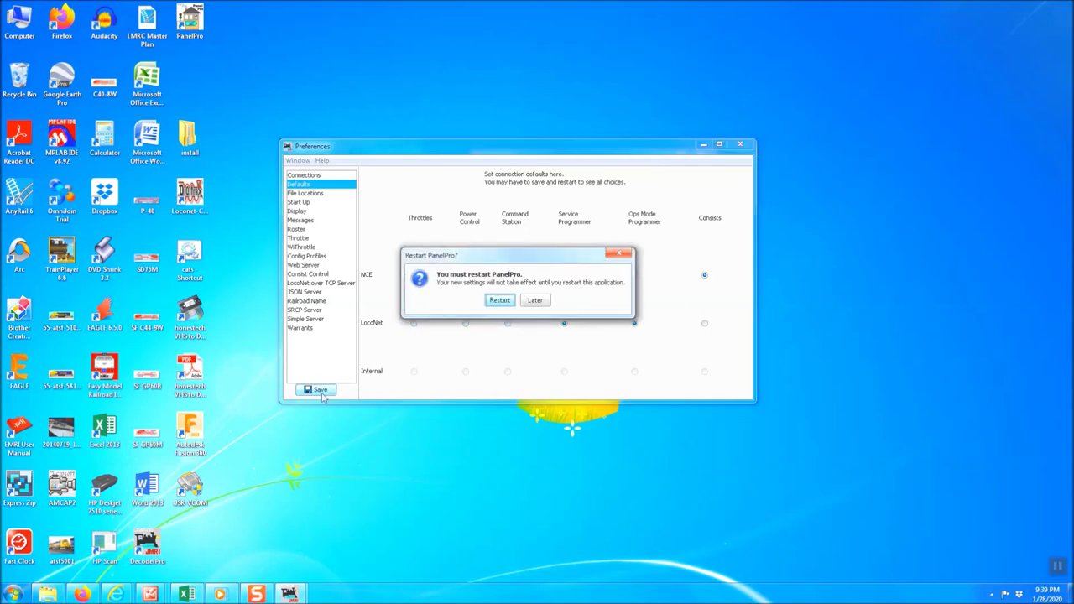
left_click(501, 302)
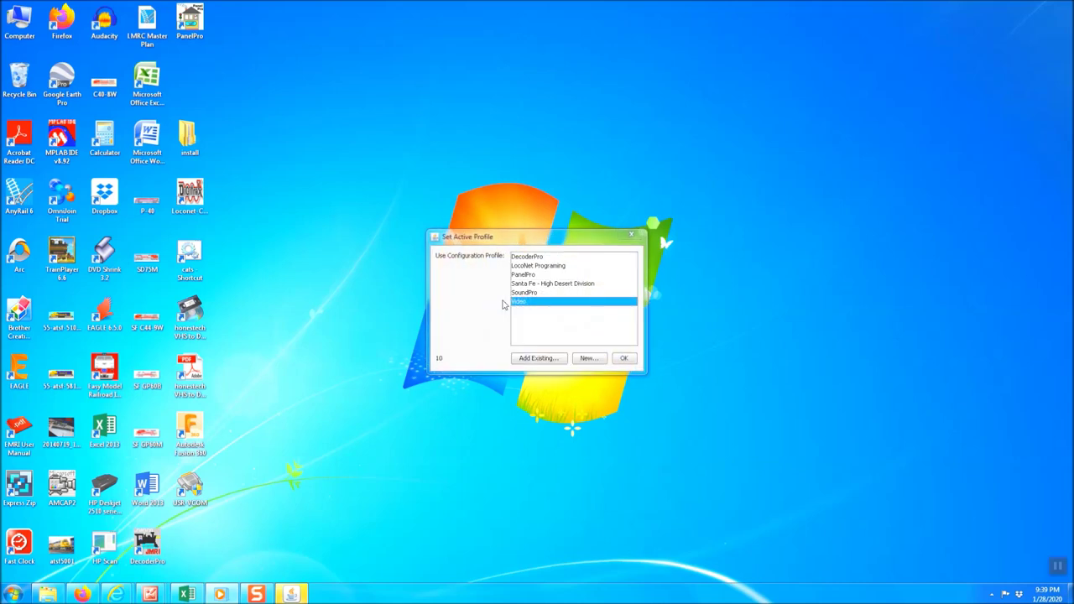
left_click(623, 358)
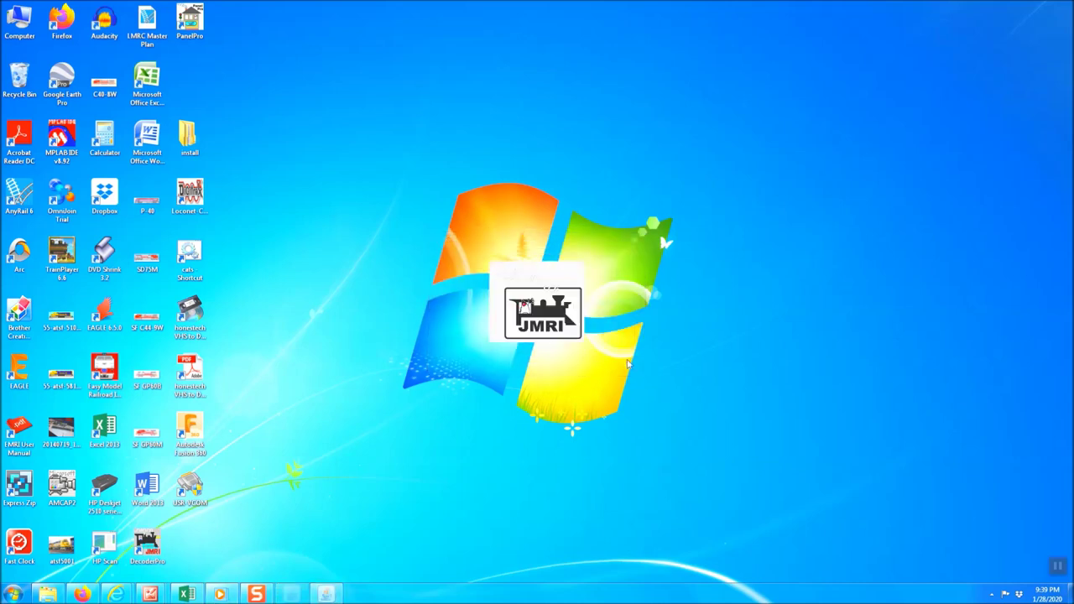